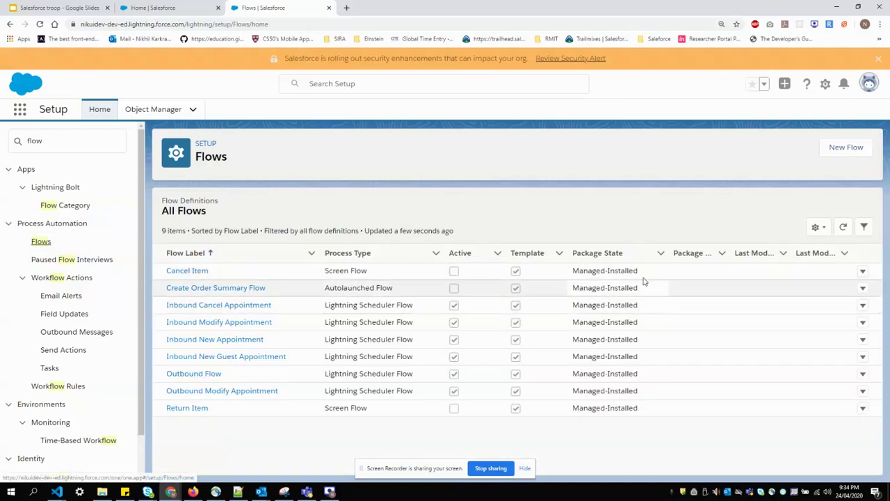
Create a new Screen Flow from the New Flow dialog
{"action": "left_click", "coordinate": [836, 152]}
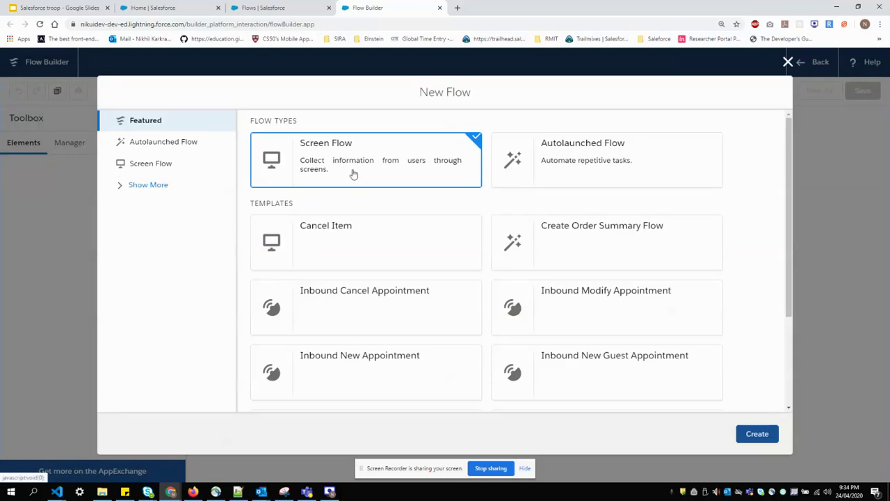
{"action": "left_click", "coordinate": [762, 435]}
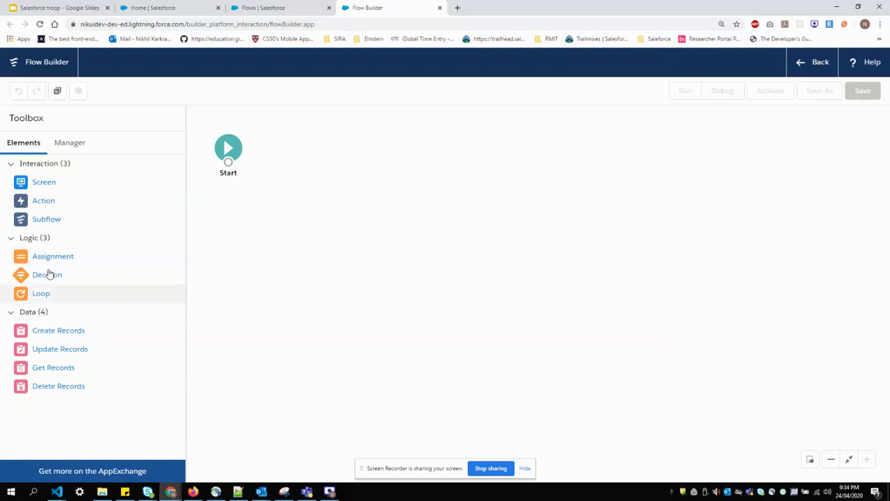
Add a Screen element to the canvas and label it 'New Lead'
{"action": "left_click_drag", "start_coordinate": [45, 182], "coordinate": [306, 147]}
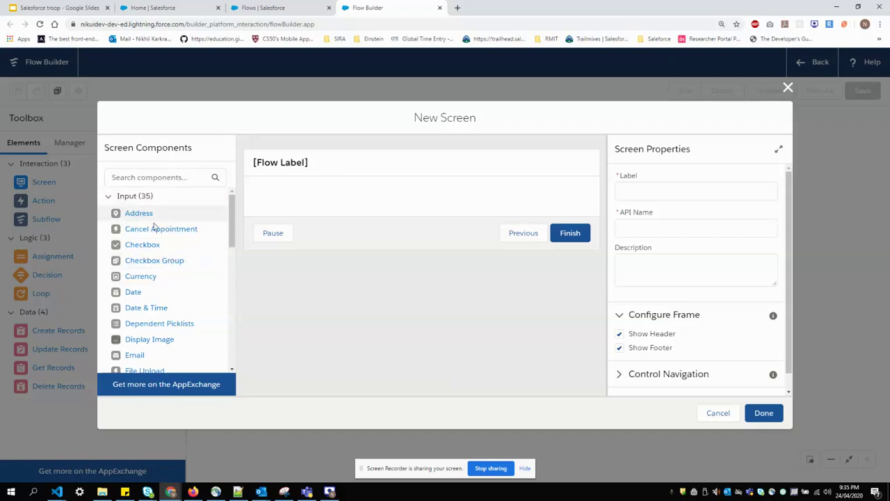
{"action": "scroll", "coordinate": [143, 263], "scroll_direction": "down", "scroll_amount": 3}
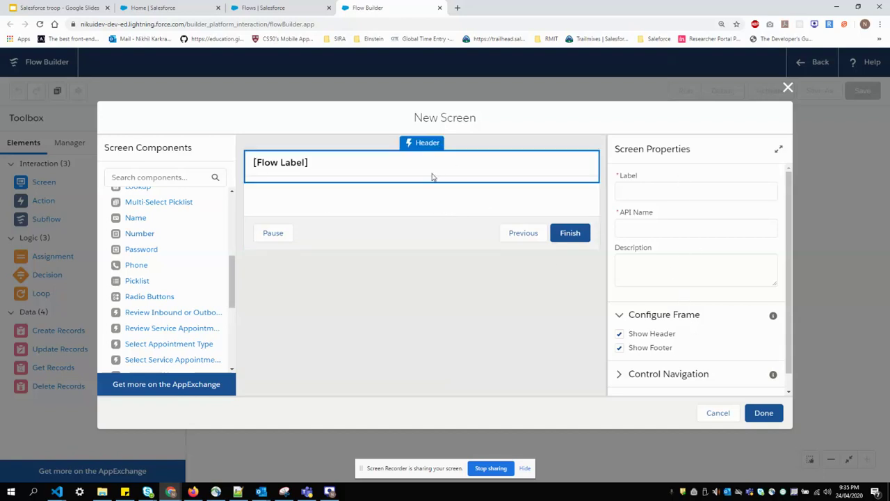
{"action": "scroll", "coordinate": [142, 280], "scroll_direction": "up", "scroll_amount": 2}
{"action": "scroll", "coordinate": [146, 278], "scroll_direction": "up", "scroll_amount": 2}
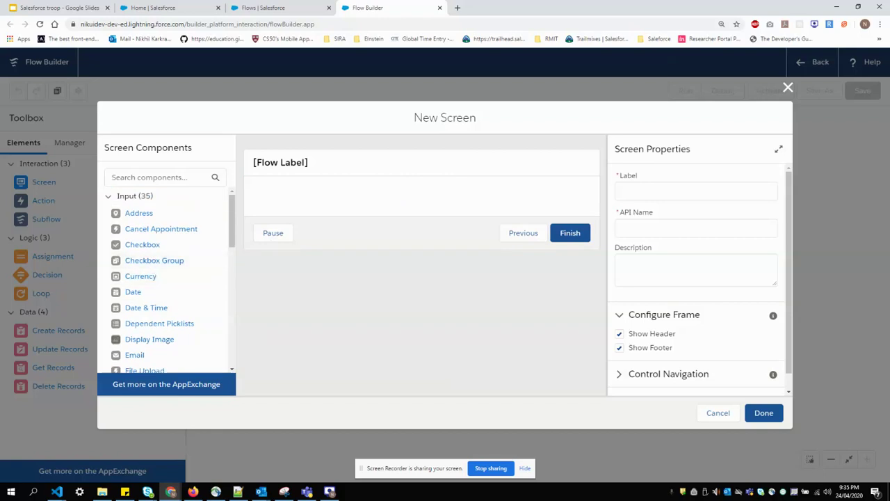
{"action": "left_click", "coordinate": [294, 167]}
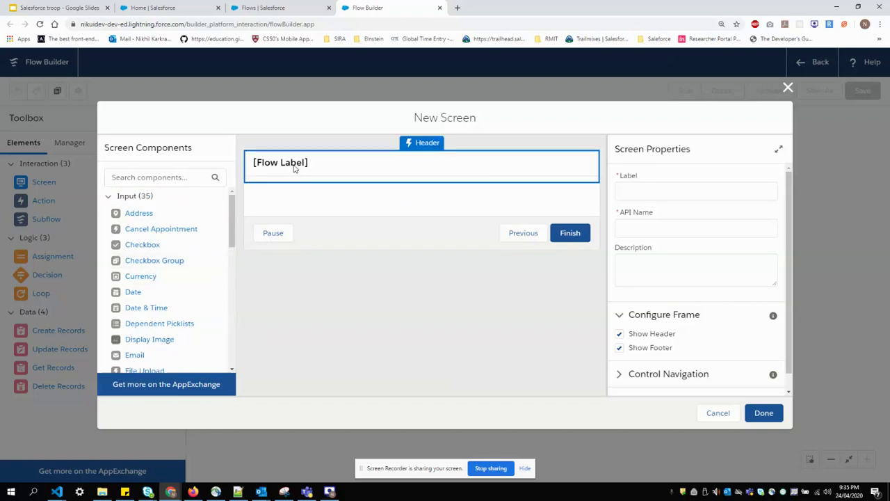
{"action": "left_click", "coordinate": [633, 189]}
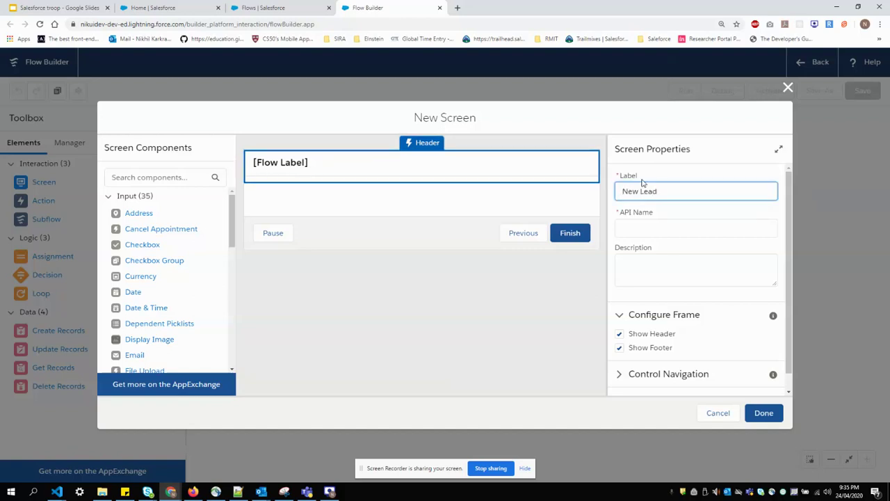
{"action": "type", "text": "New Lead"}
{"action": "left_click", "coordinate": [692, 169]}
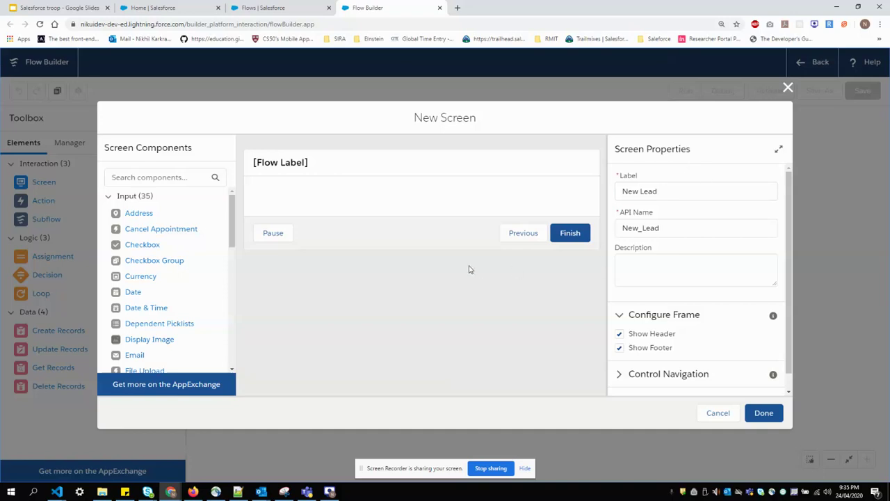
Remove Previous and Pause from the screen footer and add a first Text component
{"action": "left_click", "coordinate": [470, 243]}
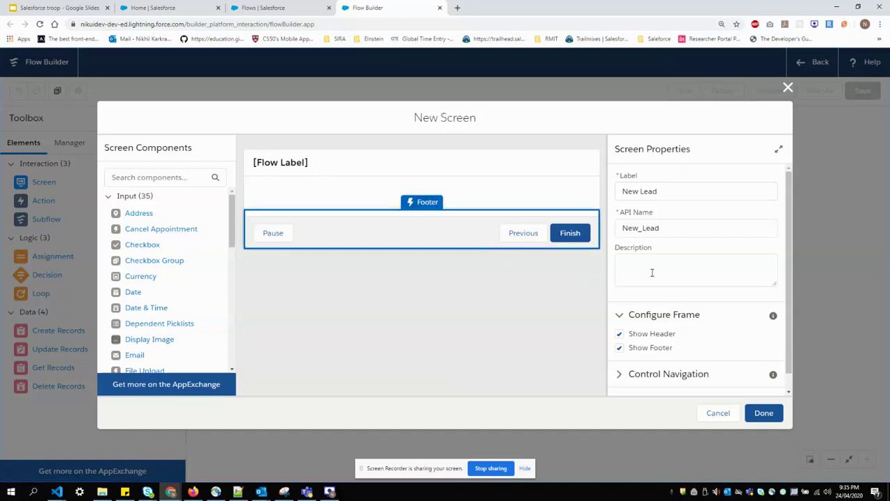
{"action": "scroll", "coordinate": [654, 273], "scroll_direction": "down", "scroll_amount": 1}
{"action": "left_click", "coordinate": [641, 358]}
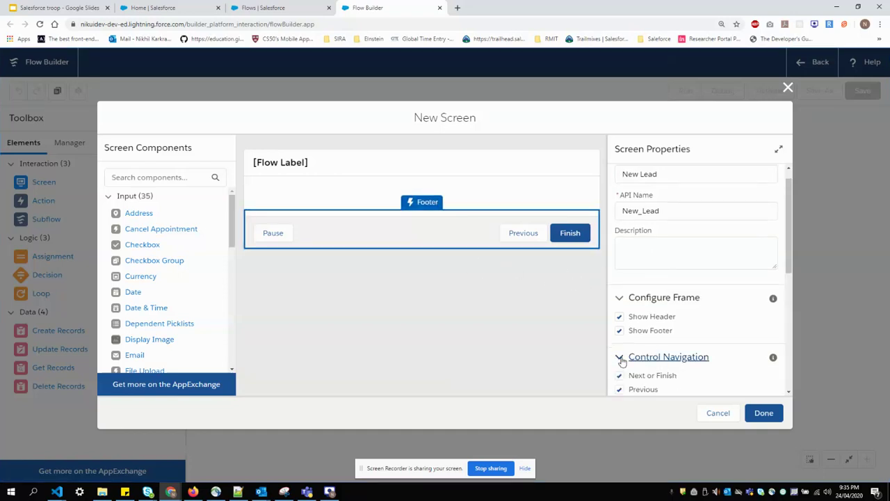
{"action": "scroll", "coordinate": [629, 352], "scroll_direction": "down", "scroll_amount": 3}
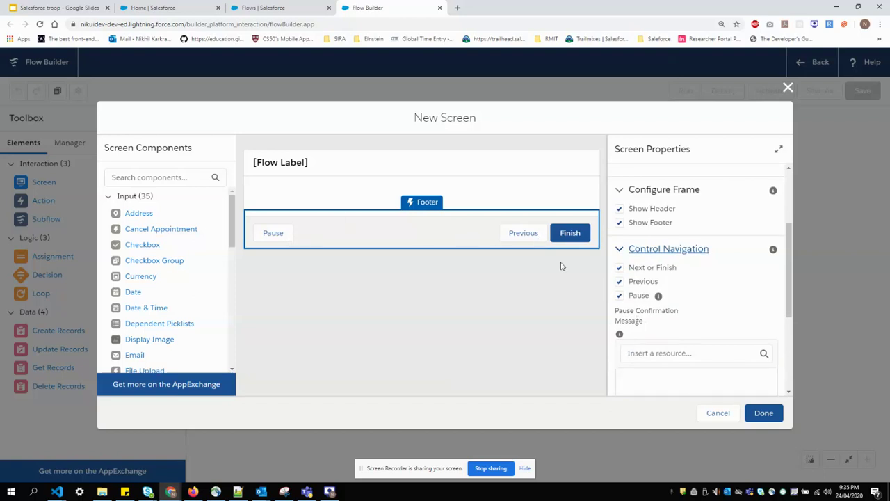
{"action": "left_click", "coordinate": [620, 281]}
{"action": "left_click", "coordinate": [620, 295]}
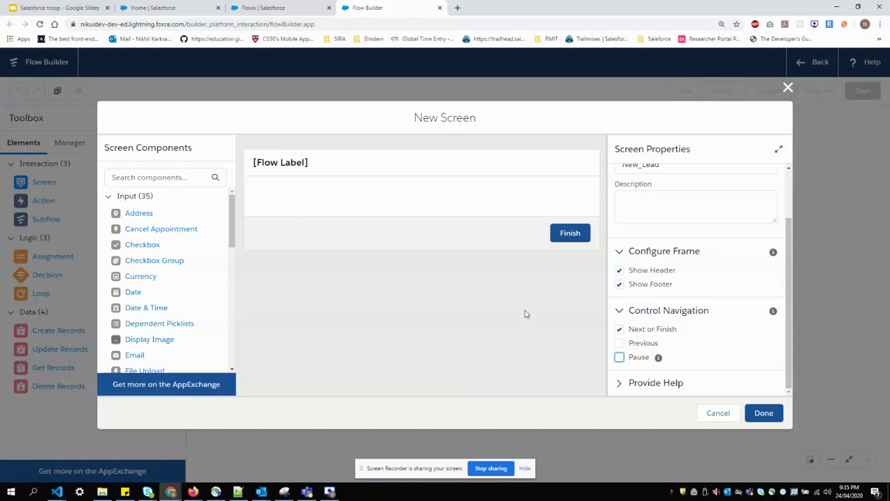
{"action": "scroll", "coordinate": [660, 224], "scroll_direction": "up", "scroll_amount": 2}
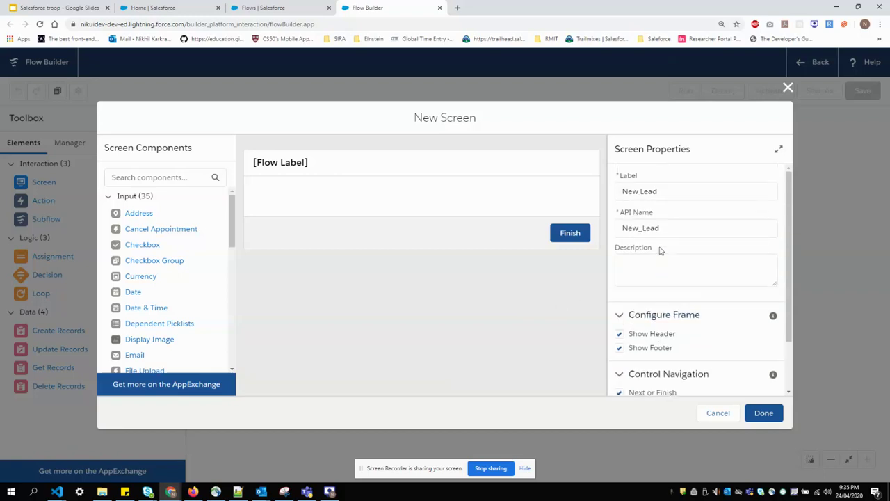
{"action": "scroll", "coordinate": [662, 249], "scroll_direction": "down", "scroll_amount": 2}
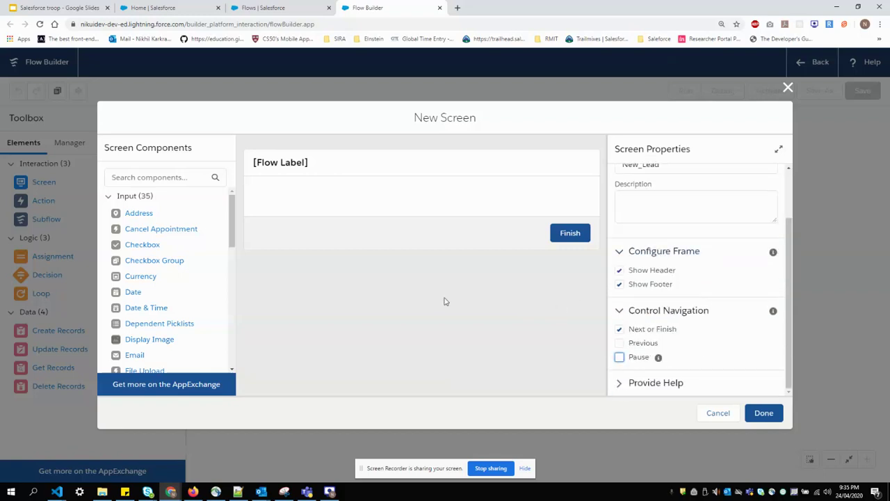
{"action": "scroll", "coordinate": [201, 308], "scroll_direction": "down", "scroll_amount": 3}
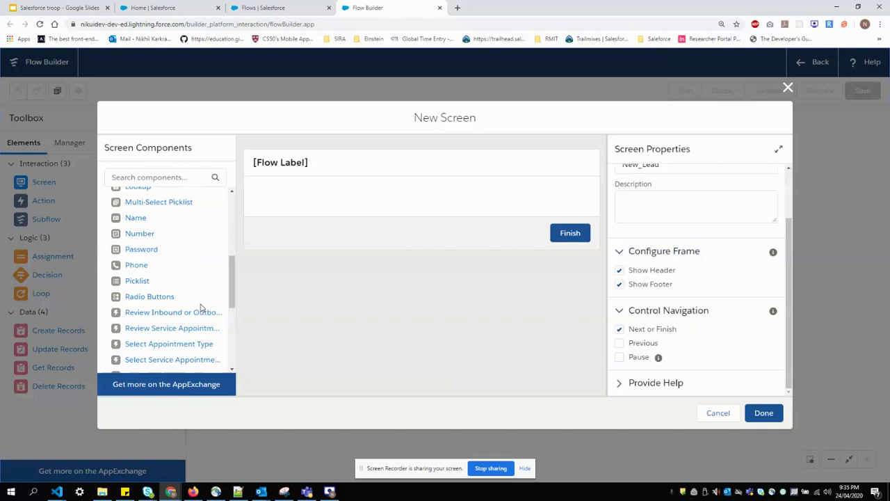
{"action": "scroll", "coordinate": [176, 267], "scroll_direction": "down", "scroll_amount": 1}
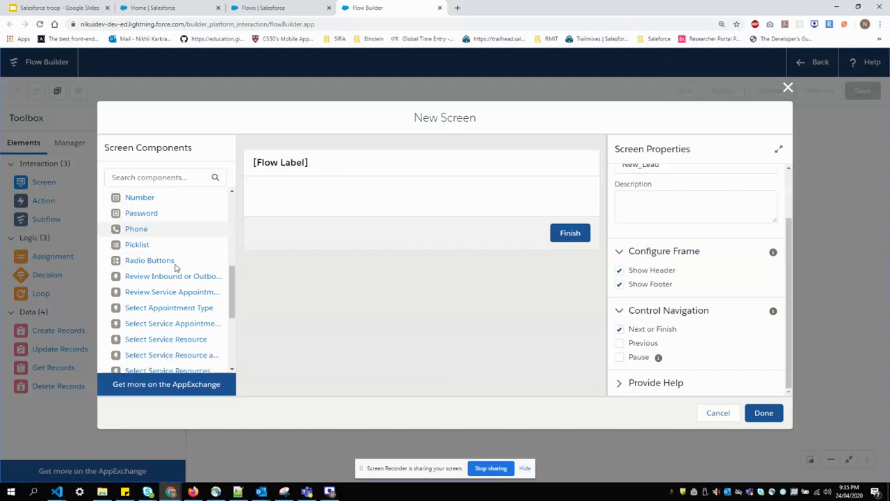
{"action": "scroll", "coordinate": [176, 268], "scroll_direction": "down", "scroll_amount": 4}
{"action": "left_click_drag", "start_coordinate": [137, 299], "coordinate": [286, 206]}
Place three more Text components on the New Lead screen
{"action": "left_click_drag", "start_coordinate": [132, 301], "coordinate": [290, 230]}
{"action": "left_click_drag", "start_coordinate": [146, 301], "coordinate": [284, 278]}
{"action": "left_click_drag", "start_coordinate": [134, 301], "coordinate": [302, 312]}
{"action": "left_click", "coordinate": [320, 207]}
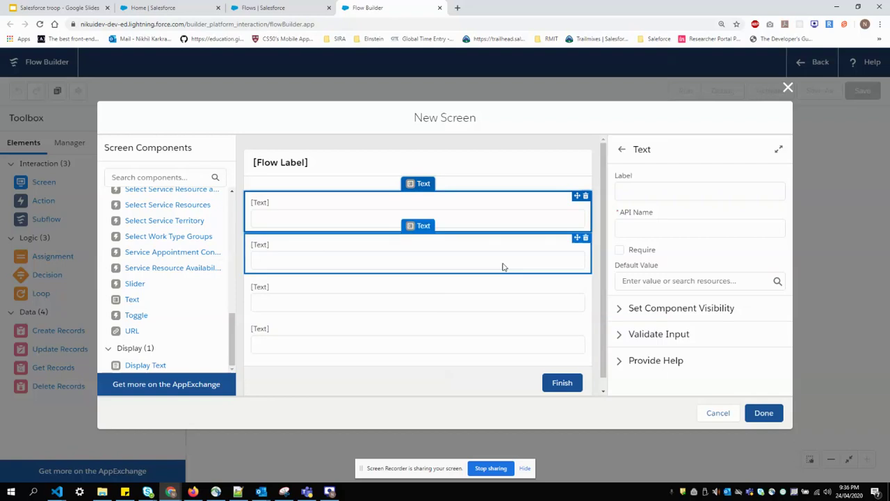
Label the first two text inputs 'First name' and 'Last name'
{"action": "left_click", "coordinate": [648, 191]}
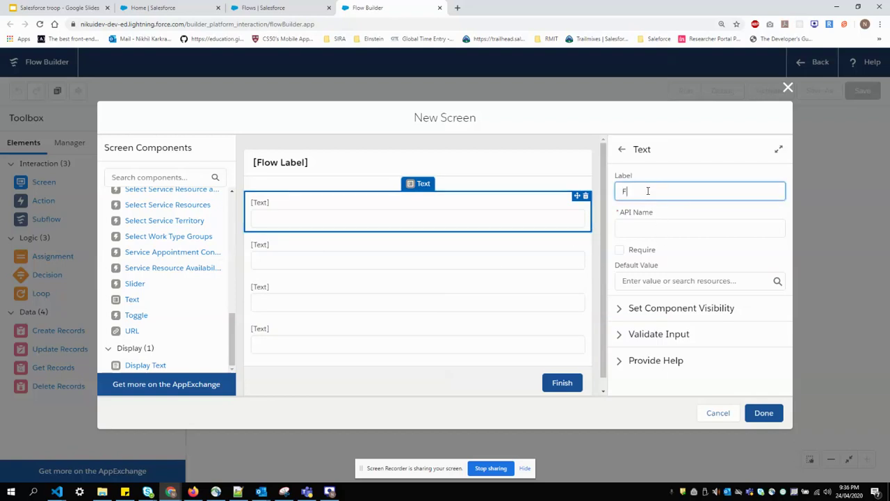
{"action": "type", "text": "First name"}
{"action": "left_click", "coordinate": [684, 212]}
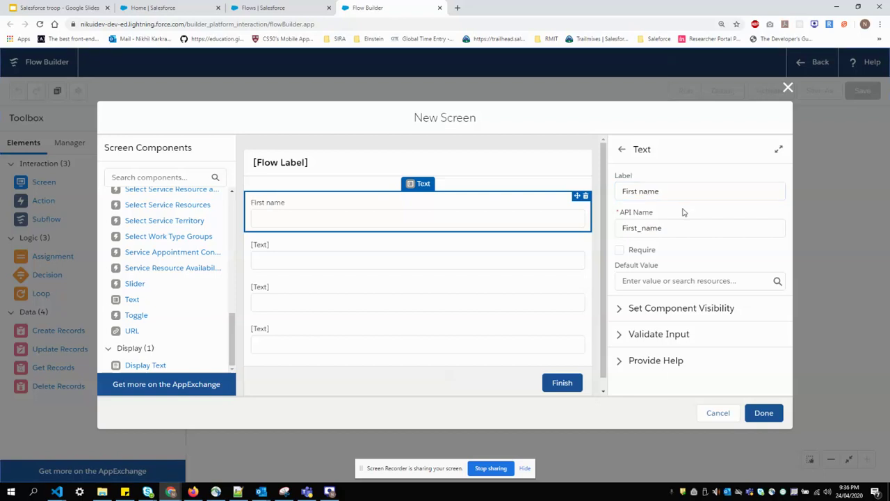
{"action": "left_click", "coordinate": [415, 257]}
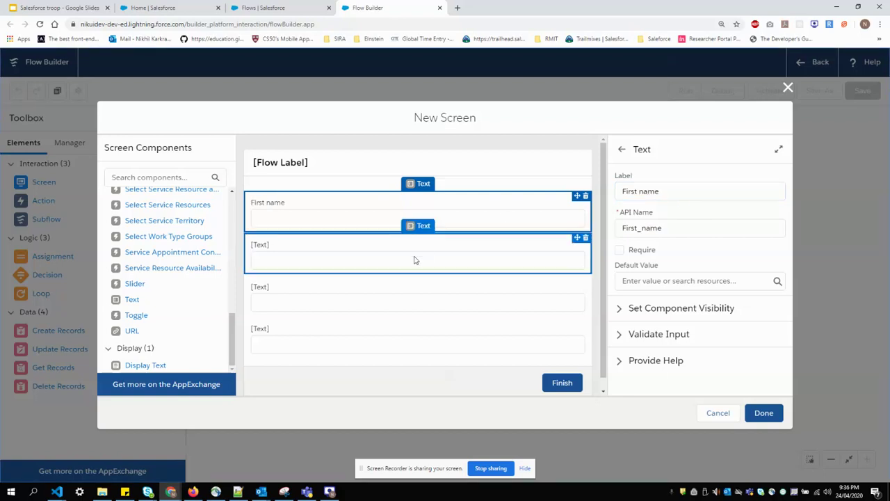
{"action": "left_click", "coordinate": [638, 190]}
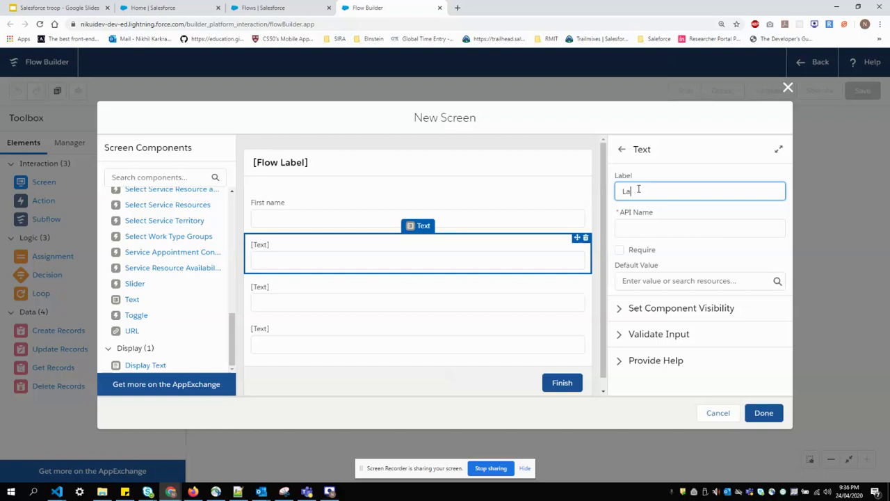
{"action": "type", "text": "Last name"}
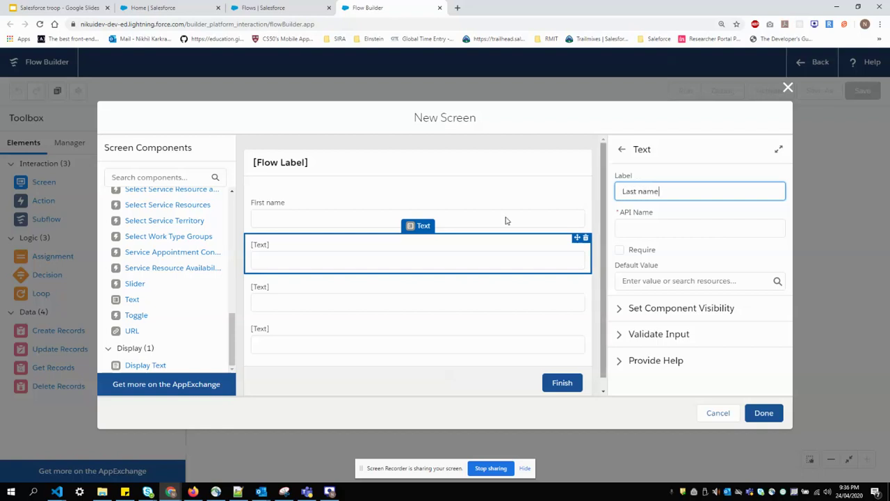
{"action": "left_click", "coordinate": [304, 306]}
Label the remaining inputs 'Company' and 'Phone' and finish the New Lead screen
{"action": "left_click", "coordinate": [641, 192]}
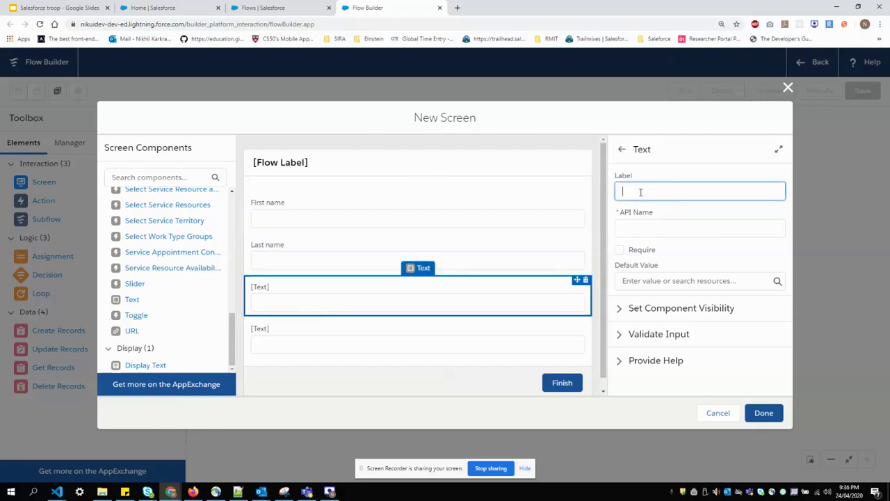
{"action": "type", "text": "Company"}
{"action": "left_click", "coordinate": [527, 328]}
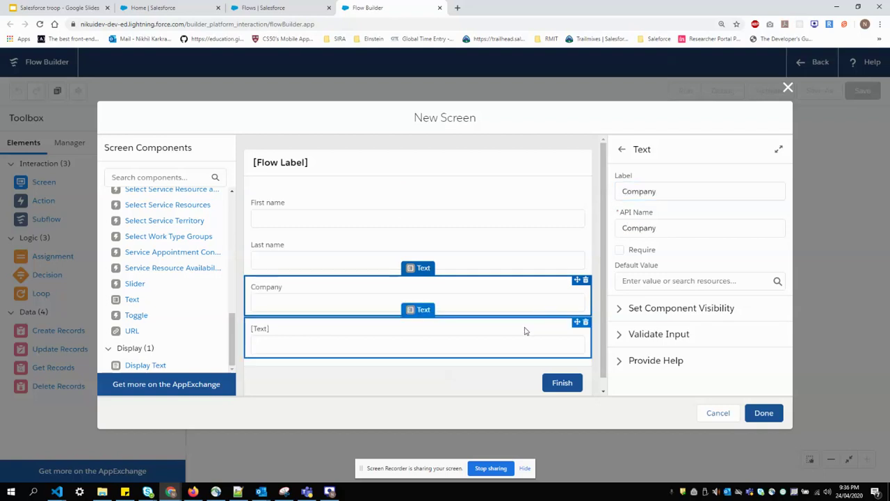
{"action": "left_click", "coordinate": [652, 187]}
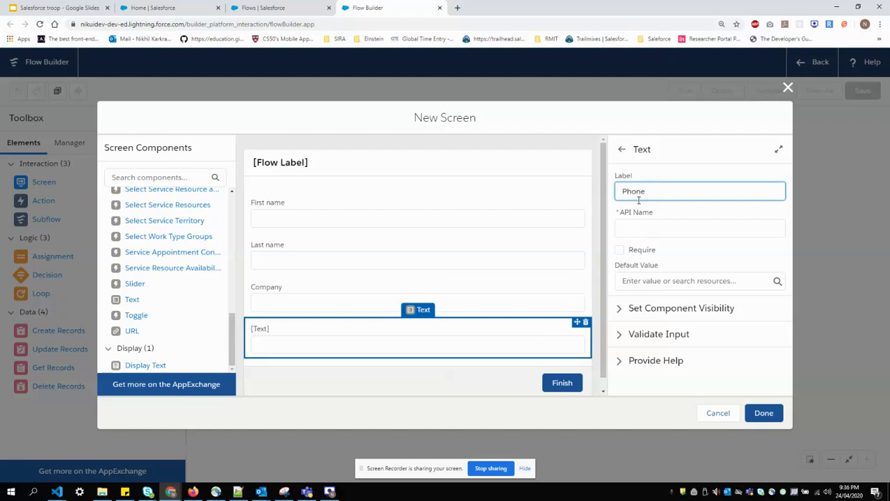
{"action": "left_click", "coordinate": [465, 414]}
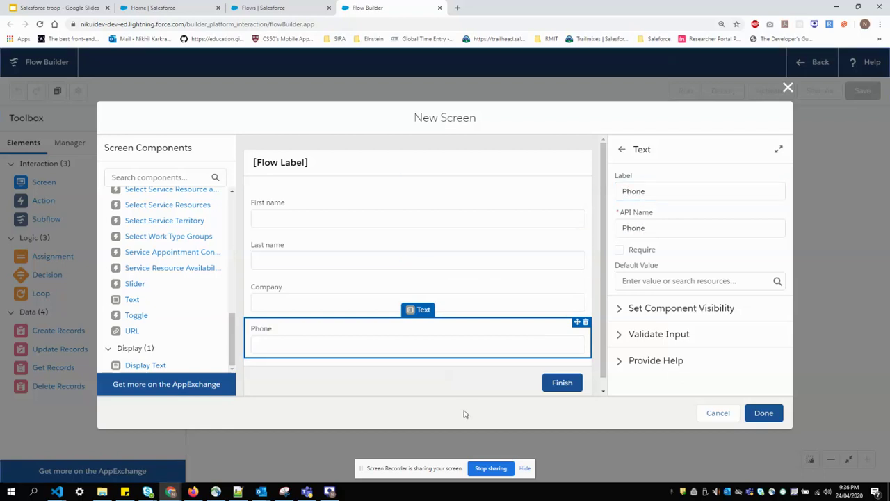
{"action": "left_click", "coordinate": [394, 160]}
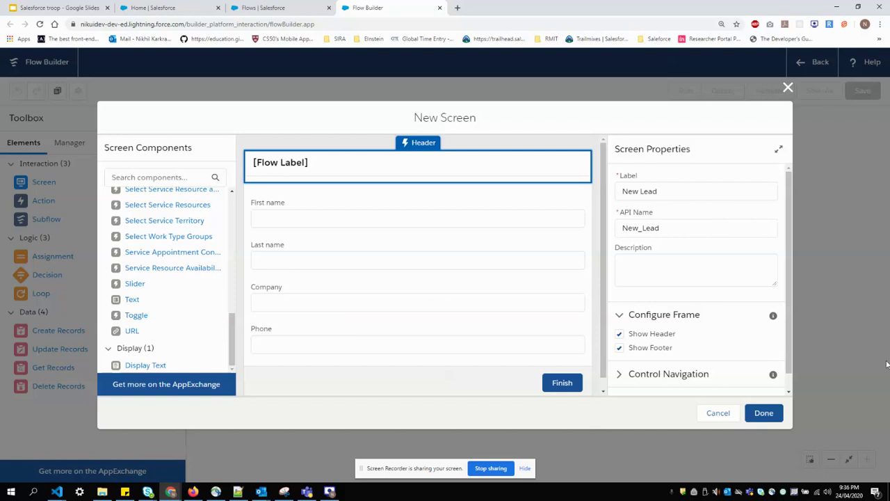
{"action": "left_click", "coordinate": [769, 413]}
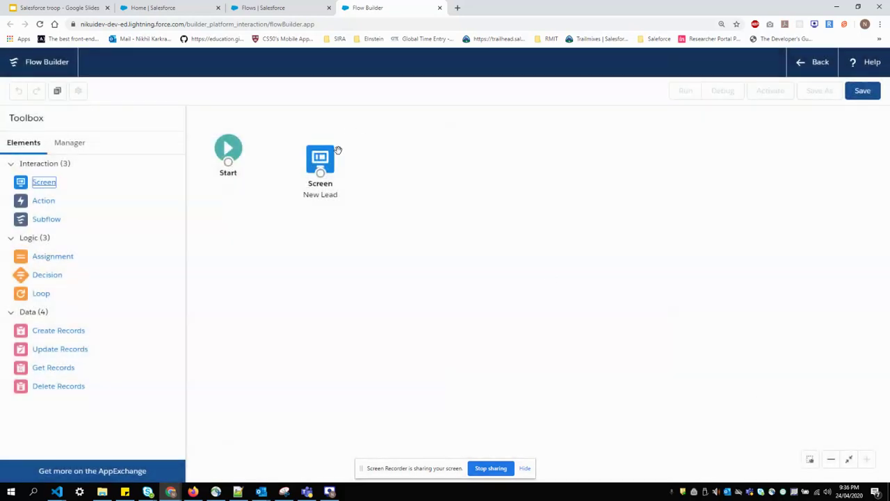
Nudge the New Lead screen and add a Create Records element labelled 'Create Lead'
{"action": "left_click_drag", "start_coordinate": [325, 162], "coordinate": [322, 155]}
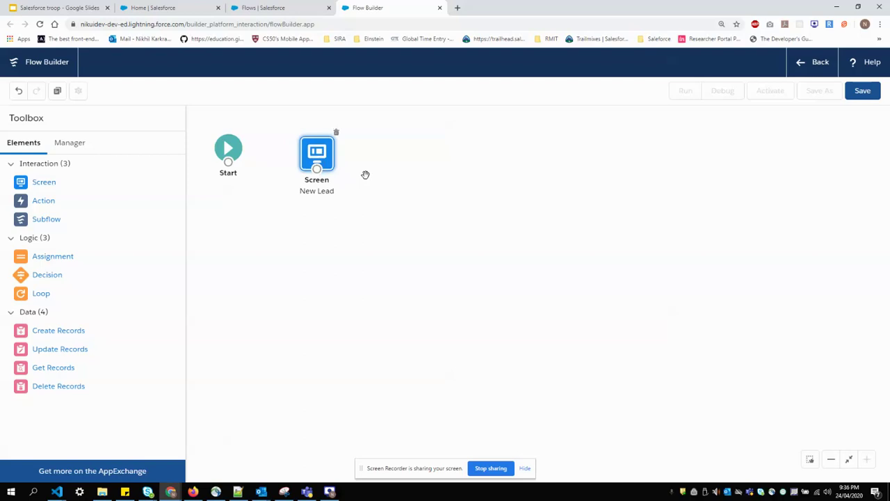
{"action": "left_click_drag", "start_coordinate": [68, 334], "coordinate": [409, 151]}
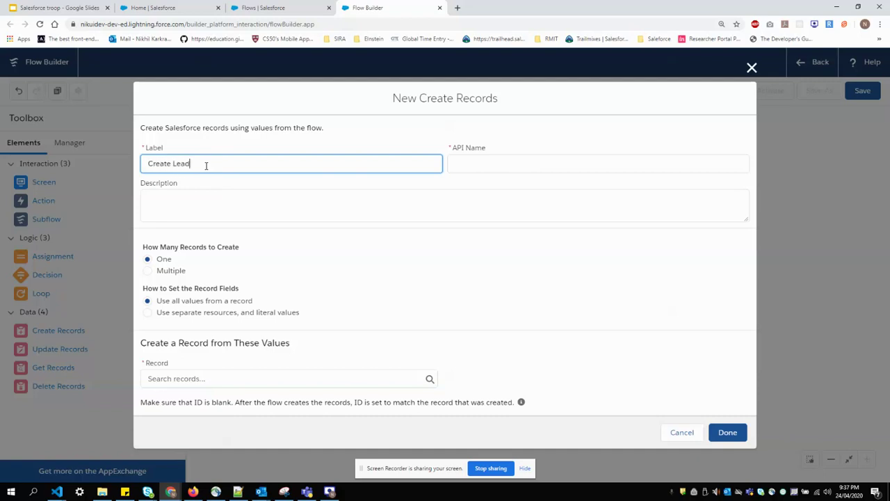
Set Create Lead to use separate resources and literal values, targeting the Lead object
{"action": "left_click", "coordinate": [359, 207]}
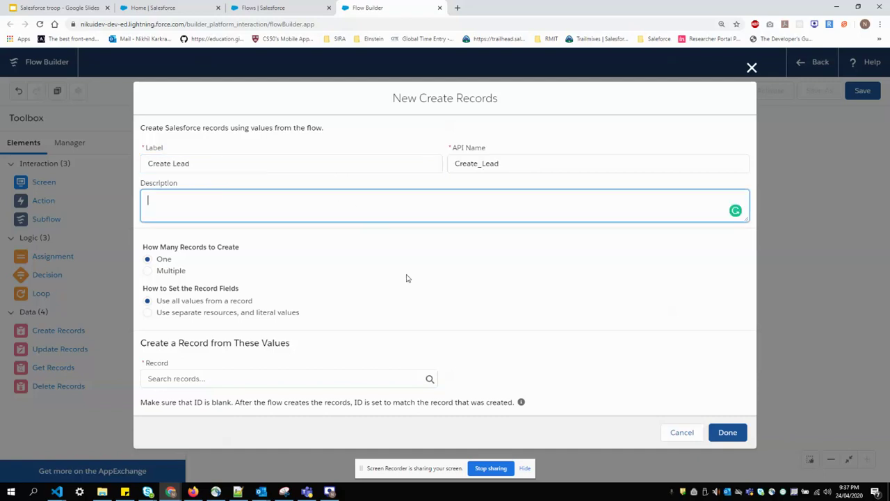
{"action": "left_click", "coordinate": [407, 276]}
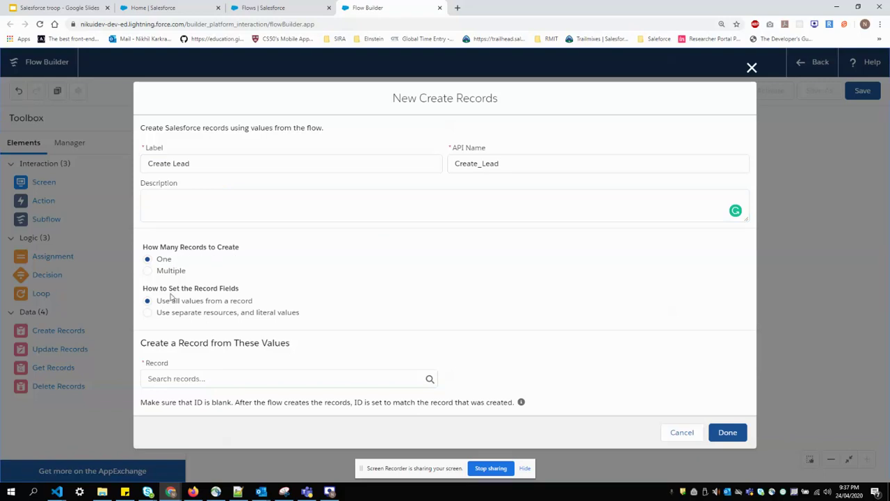
{"action": "left_click", "coordinate": [201, 312]}
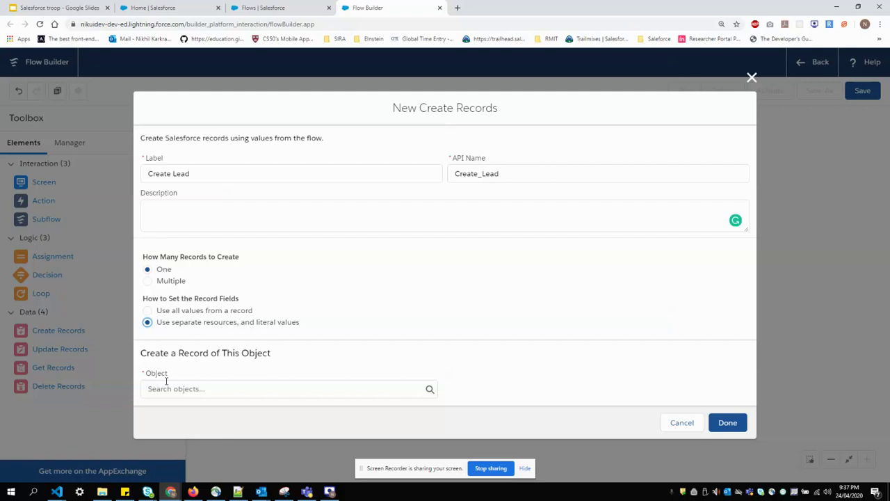
{"action": "left_click", "coordinate": [238, 389]}
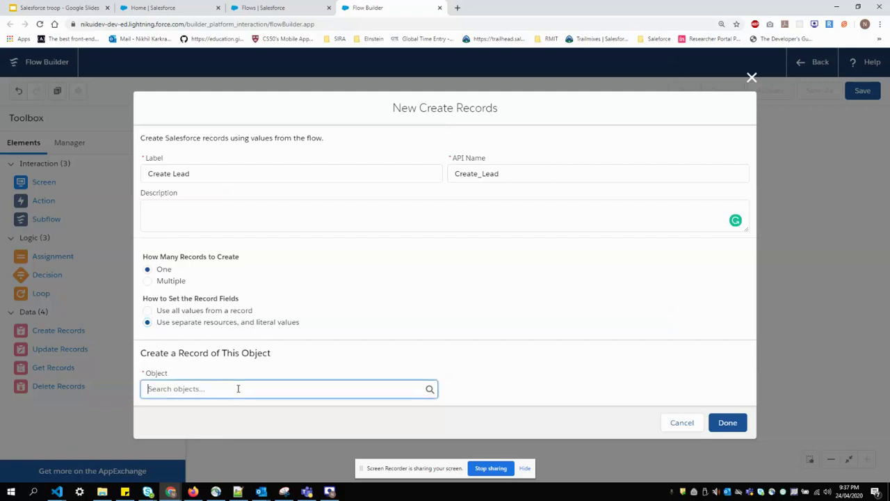
{"action": "type", "text": "Le"}
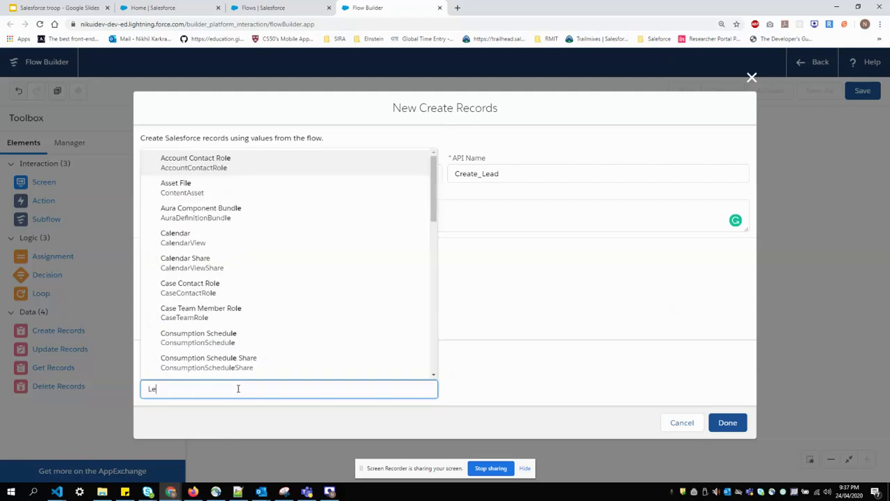
{"action": "type", "text": "ad"}
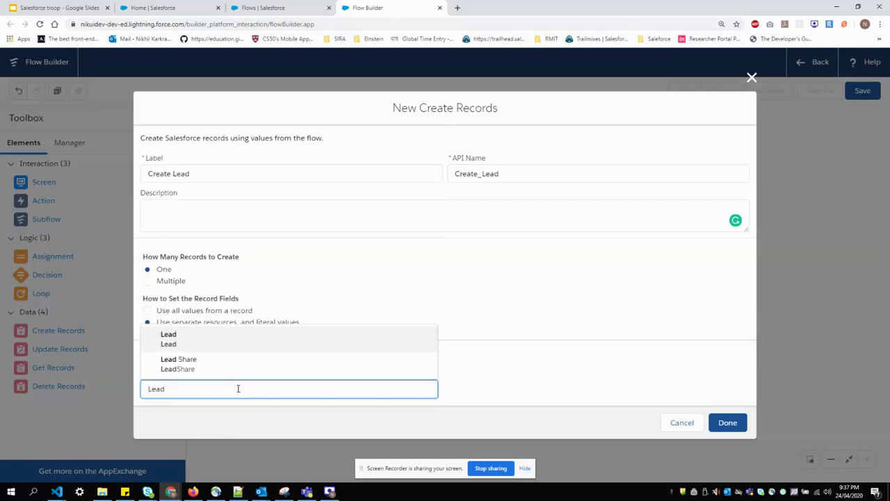
{"action": "left_click", "coordinate": [229, 341]}
{"action": "scroll", "coordinate": [483, 313], "scroll_direction": "down", "scroll_amount": 2}
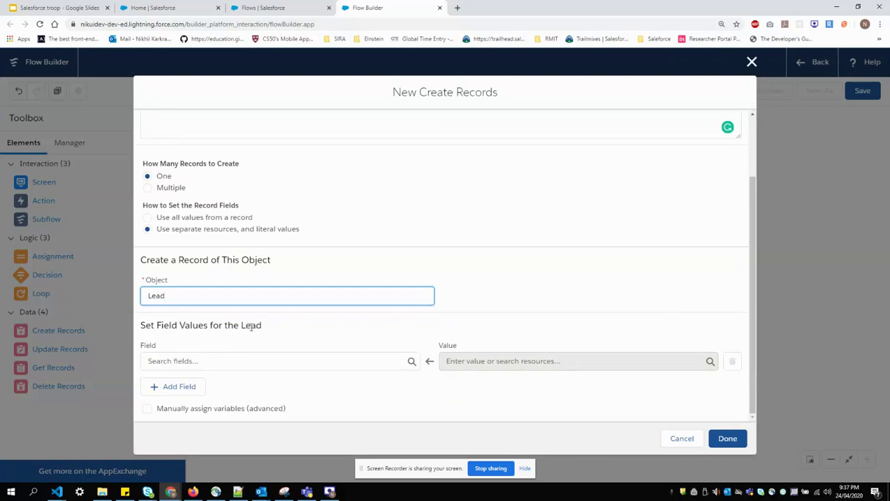
Map the Lead's FirstName to {!First_name} and LastName to {!Last_name}
{"action": "left_click", "coordinate": [237, 360]}
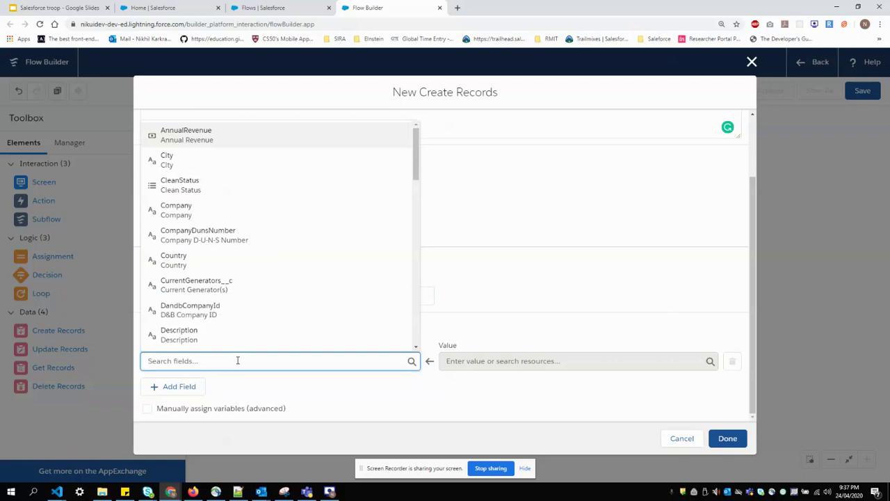
{"action": "type", "text": "Fir"}
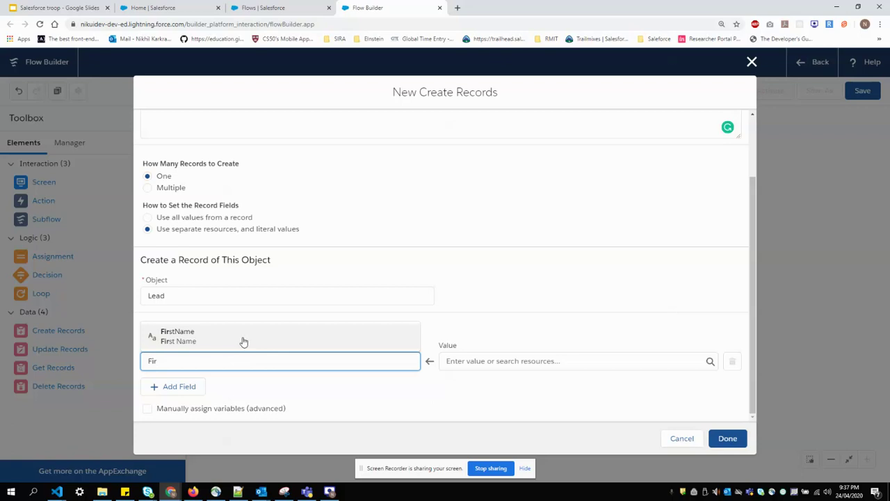
{"action": "left_click", "coordinate": [225, 341]}
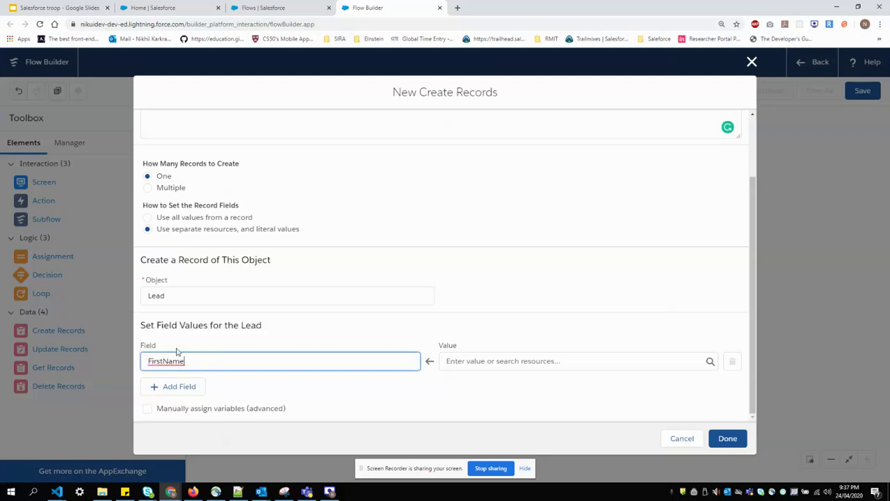
{"action": "left_click", "coordinate": [482, 361]}
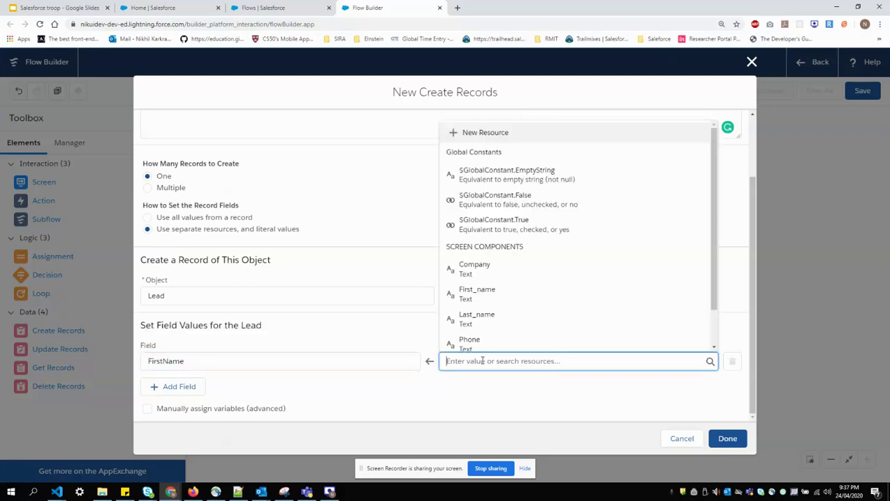
{"action": "left_click", "coordinate": [486, 299]}
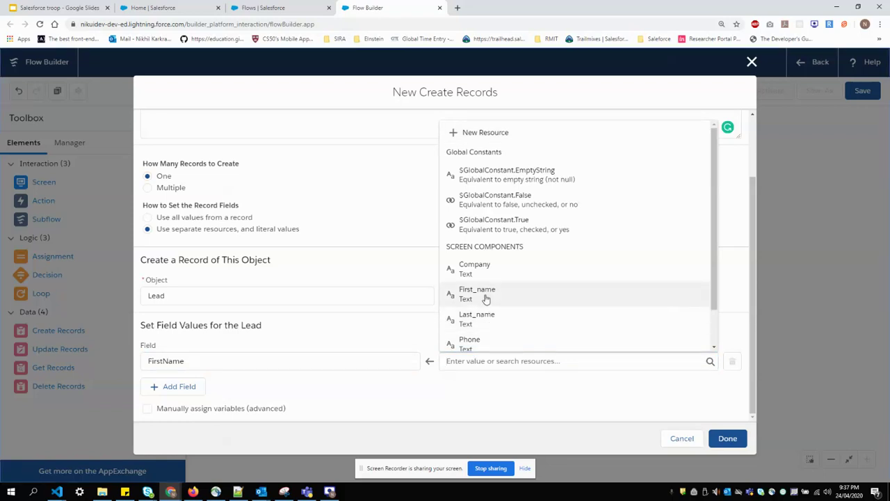
{"action": "left_click", "coordinate": [486, 294]}
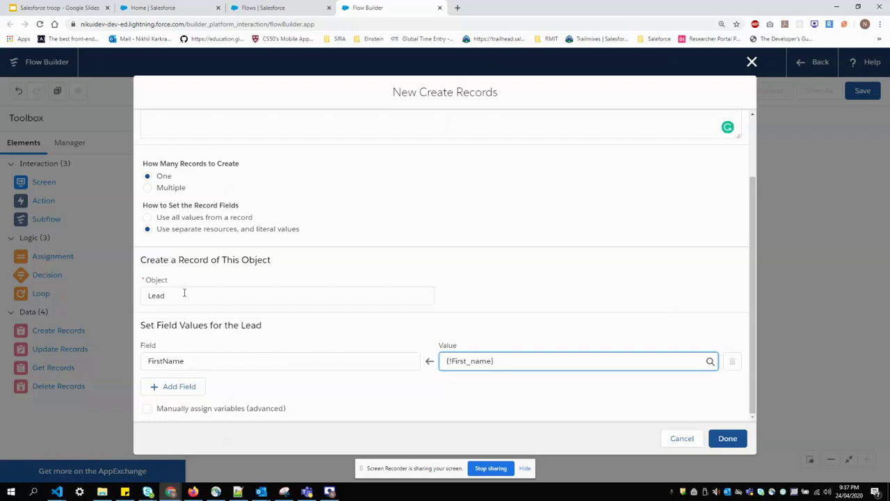
{"action": "left_click", "coordinate": [174, 387]}
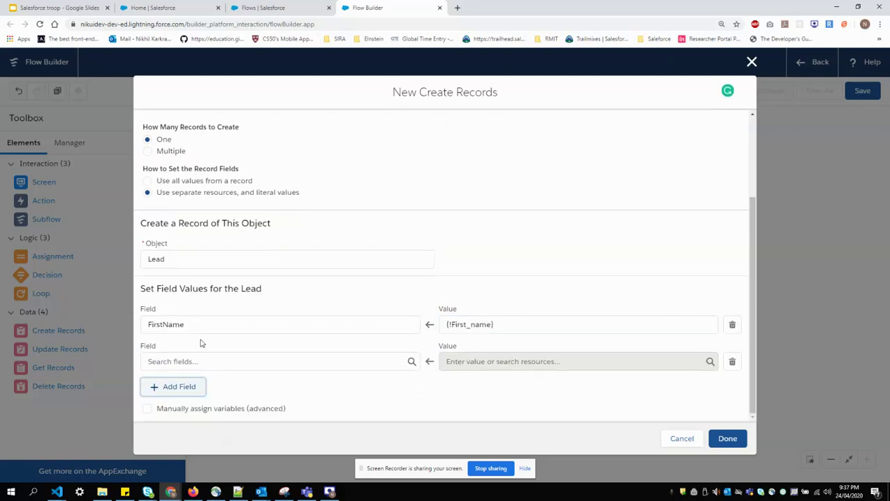
{"action": "left_click", "coordinate": [200, 360]}
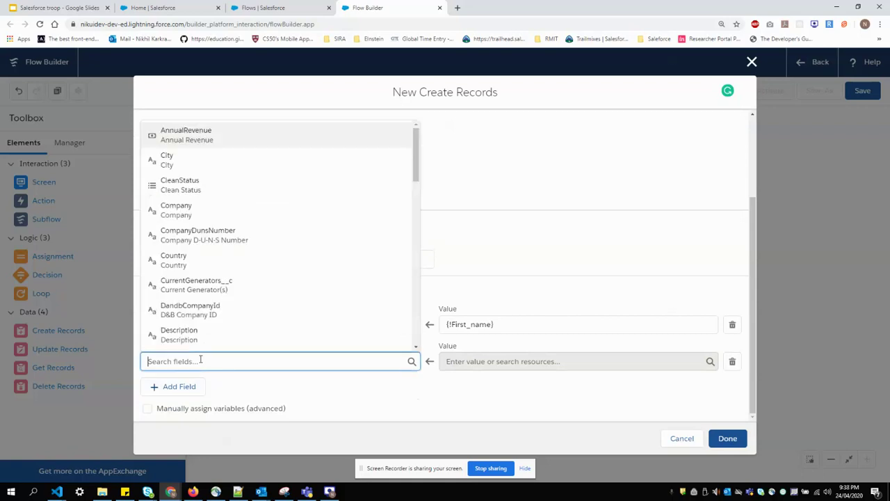
{"action": "type", "text": "Last"}
{"action": "left_click", "coordinate": [179, 336]}
{"action": "left_click", "coordinate": [473, 361]}
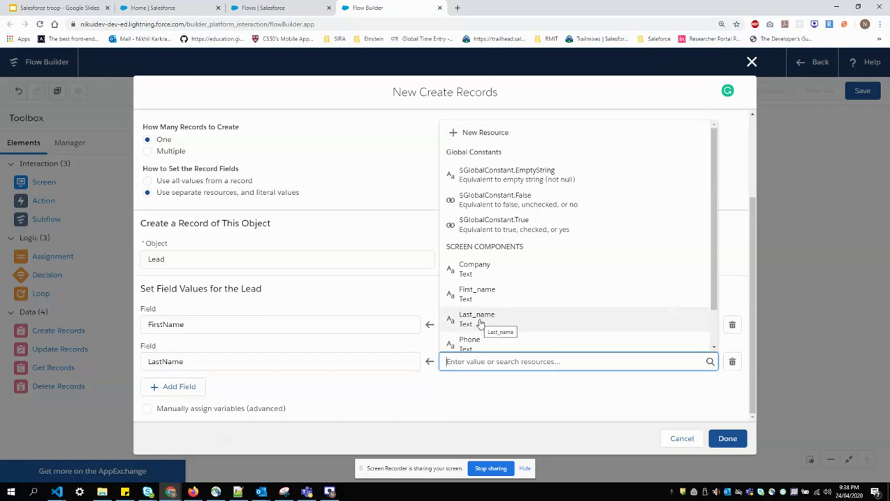
{"action": "left_click", "coordinate": [479, 318]}
Map Company to {!Company} and Phone to {!Phone}, then confirm the Create Lead element
{"action": "left_click", "coordinate": [200, 386]}
{"action": "left_click", "coordinate": [192, 397]}
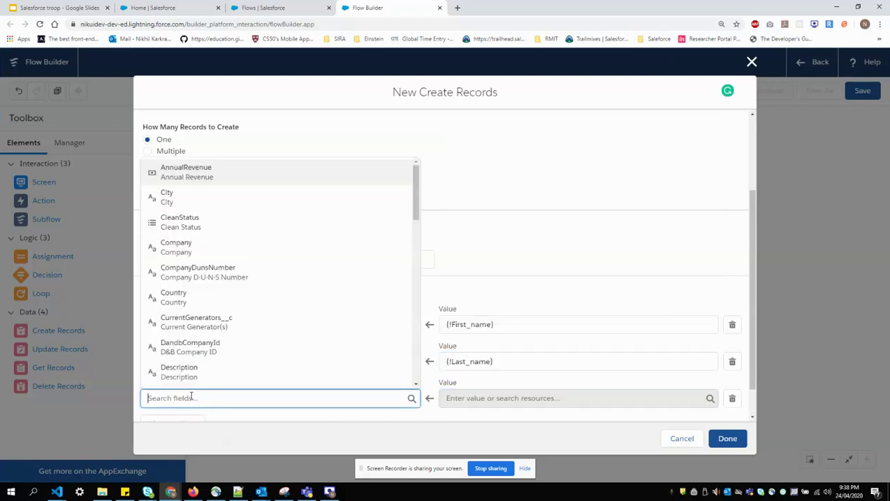
{"action": "type", "text": "COm"}
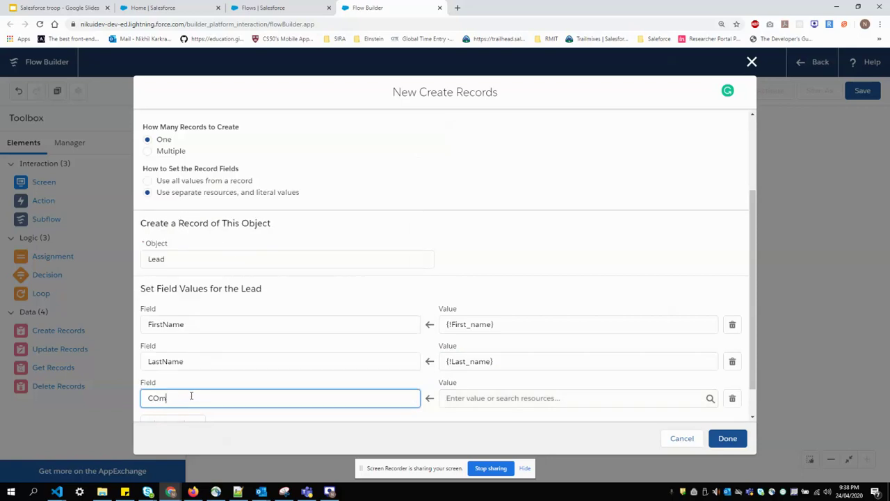
{"action": "type", "text": "am"}
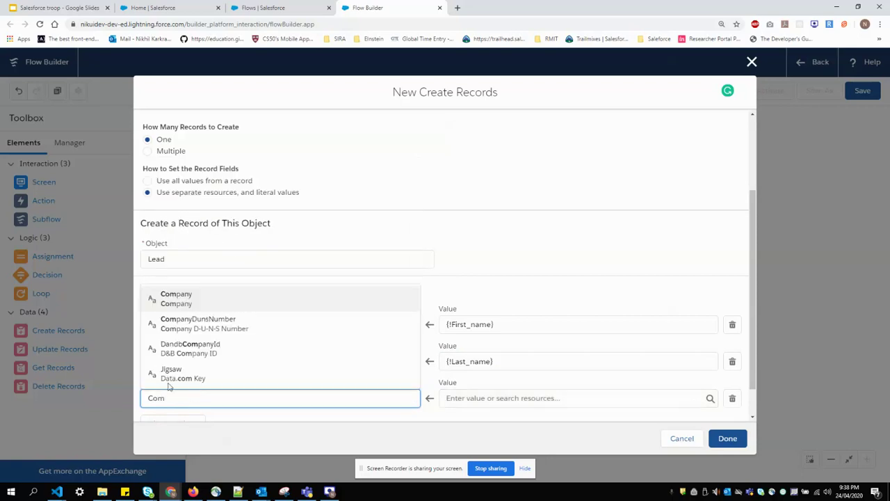
{"action": "left_click", "coordinate": [288, 304]}
{"action": "scroll", "coordinate": [473, 387], "scroll_direction": "down", "scroll_amount": 1}
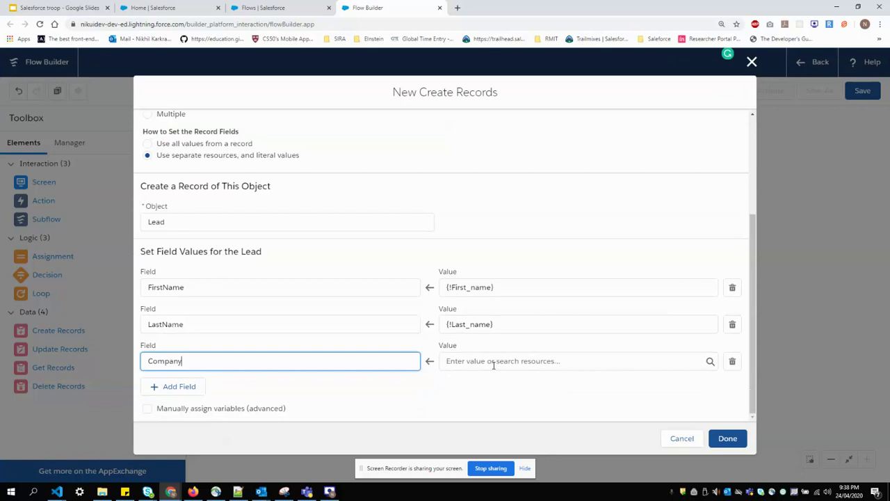
{"action": "left_click", "coordinate": [493, 363]}
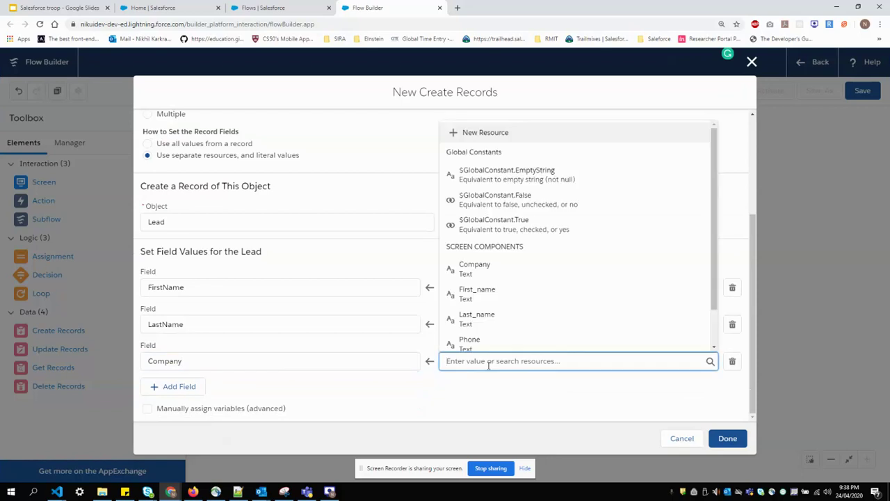
{"action": "left_click", "coordinate": [485, 276]}
{"action": "left_click", "coordinate": [164, 387]}
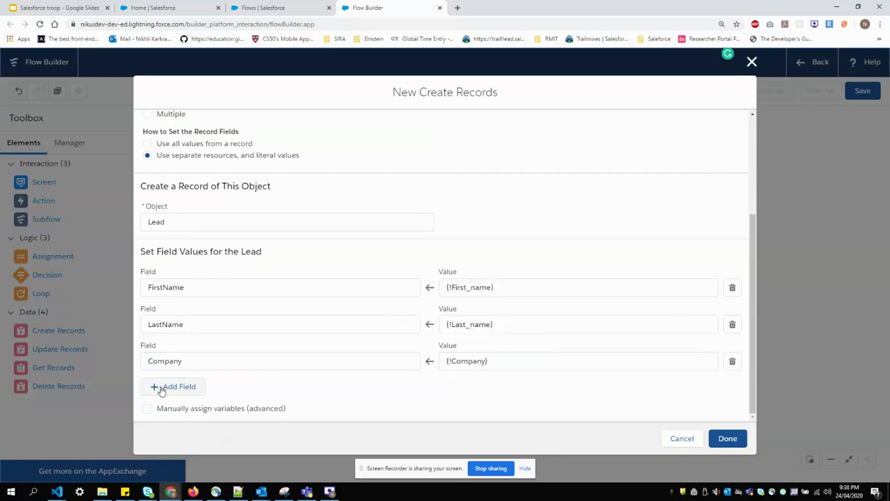
{"action": "left_click", "coordinate": [189, 398]}
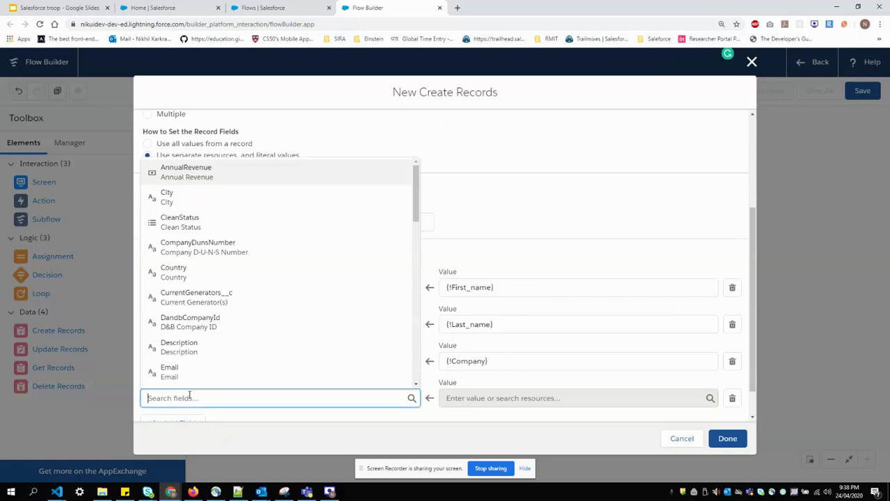
{"action": "type", "text": "Phone"}
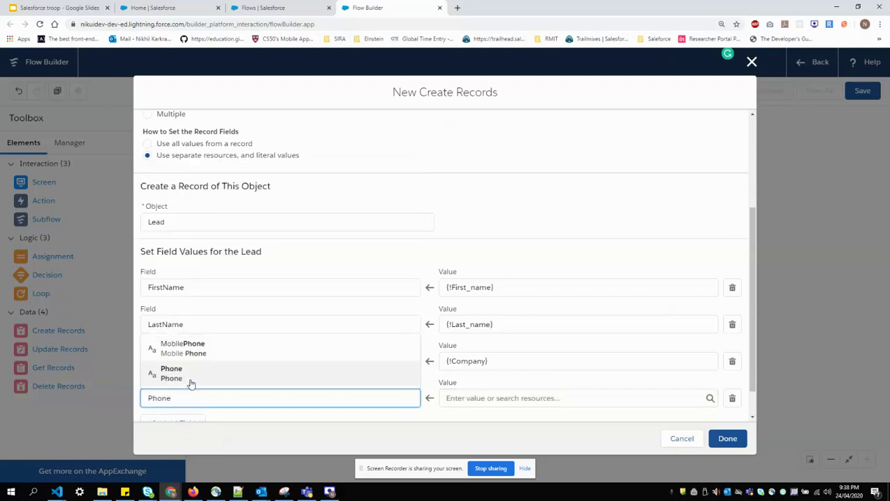
{"action": "left_click", "coordinate": [191, 375]}
{"action": "left_click", "coordinate": [473, 398]}
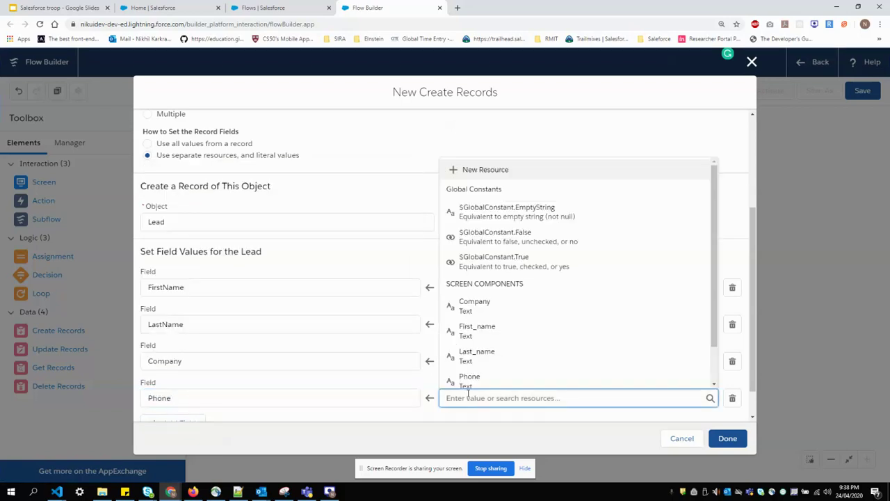
{"action": "scroll", "coordinate": [487, 333], "scroll_direction": "down", "scroll_amount": 1}
{"action": "left_click", "coordinate": [478, 339]}
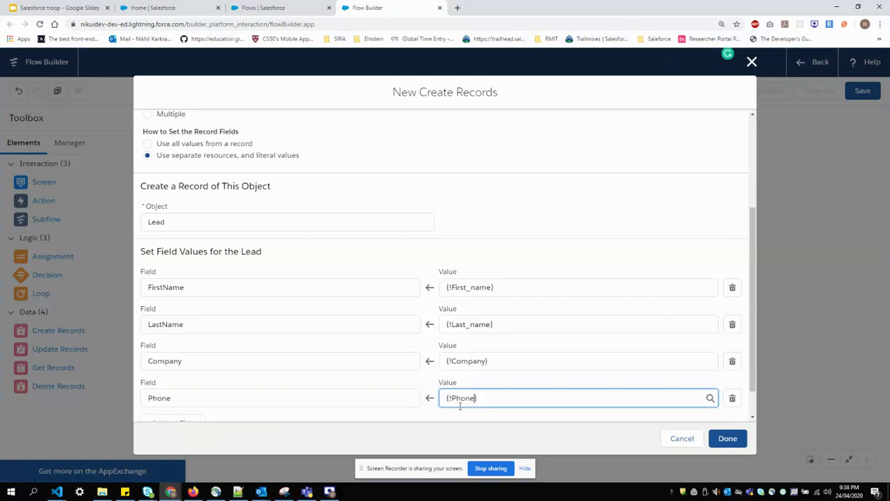
{"action": "left_click", "coordinate": [449, 442]}
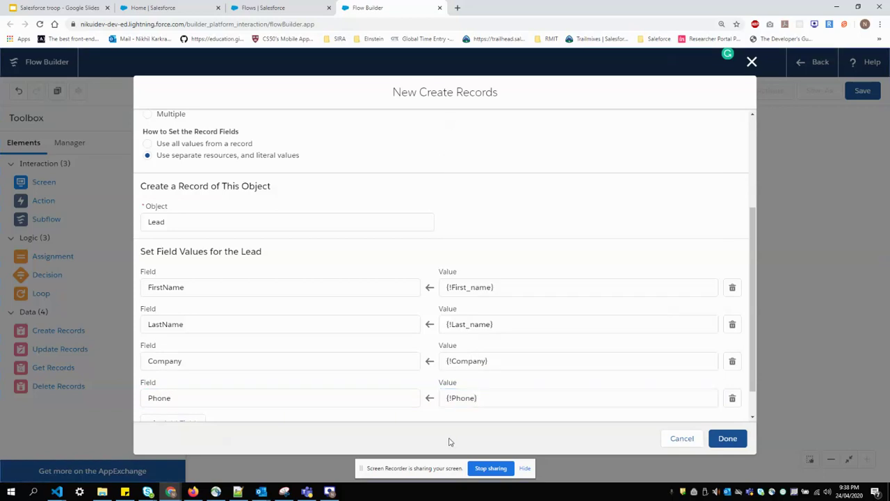
{"action": "left_click", "coordinate": [739, 438]}
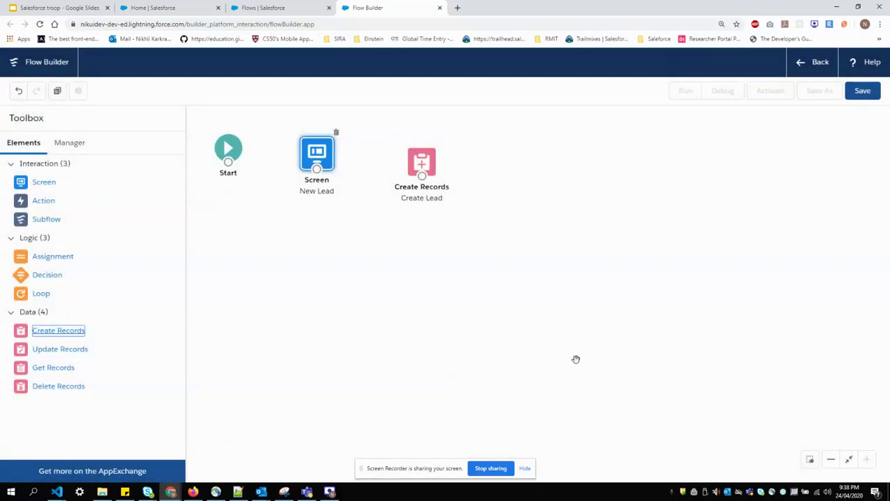
Align the Start, New Lead and Create Lead elements and connect Start to New Lead
{"action": "left_click_drag", "start_coordinate": [435, 164], "coordinate": [422, 157]}
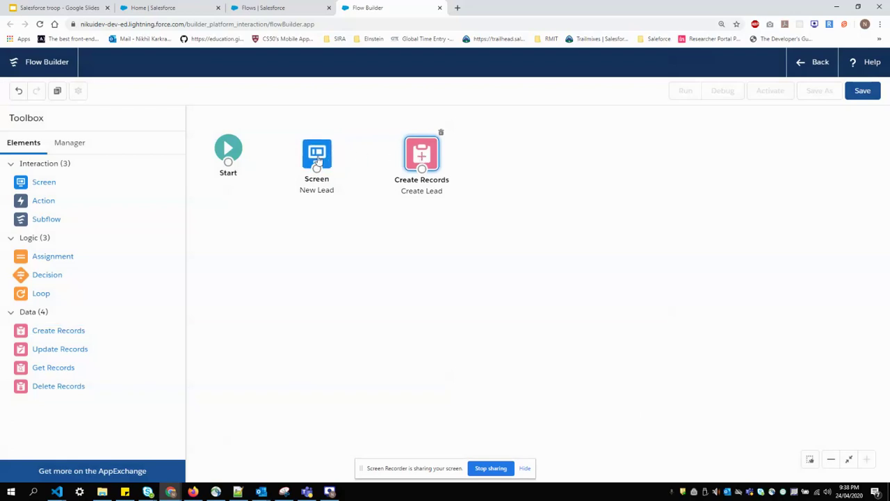
{"action": "left_click_drag", "start_coordinate": [319, 159], "coordinate": [326, 159]}
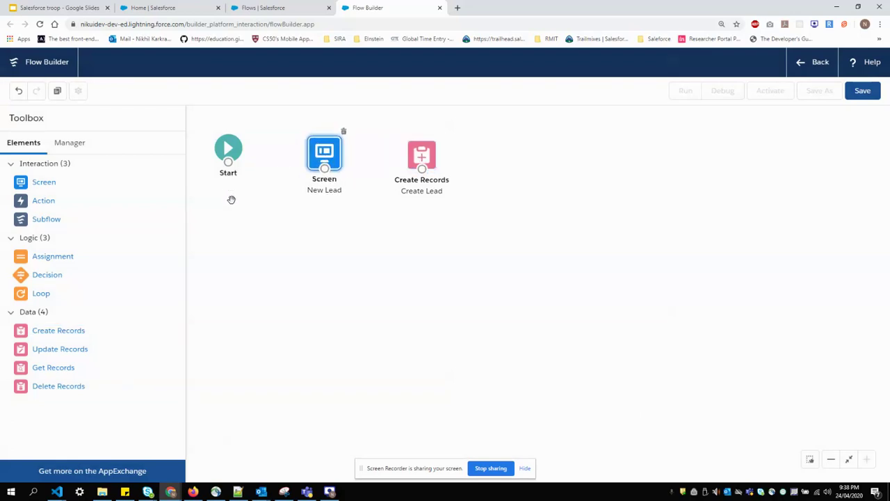
{"action": "left_click", "coordinate": [232, 151]}
{"action": "left_click_drag", "start_coordinate": [231, 151], "coordinate": [229, 158]}
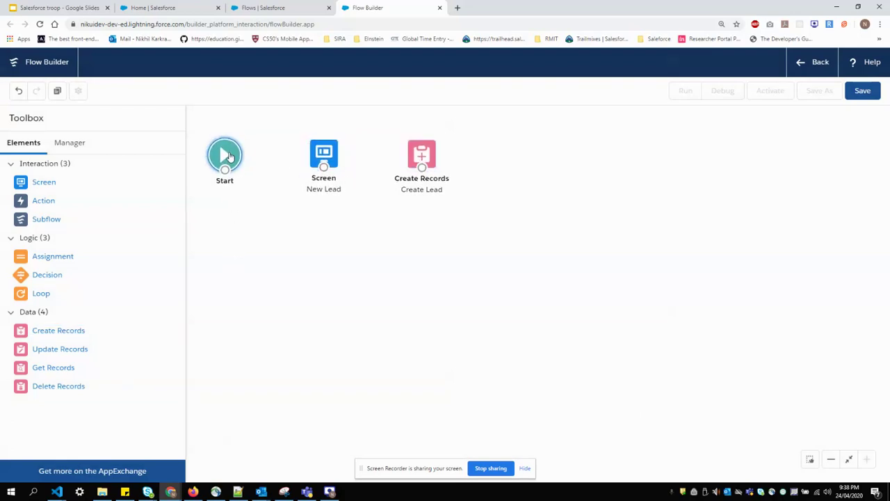
{"action": "left_click", "coordinate": [256, 250]}
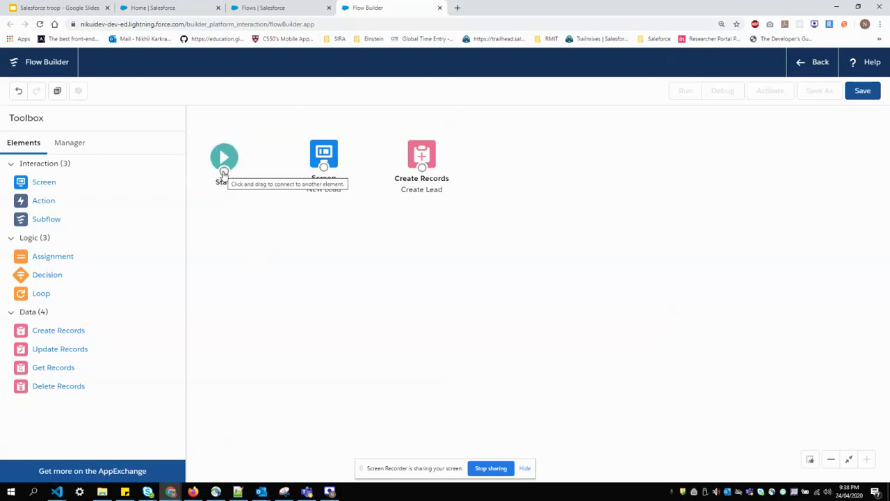
{"action": "left_click_drag", "start_coordinate": [224, 173], "coordinate": [424, 168]}
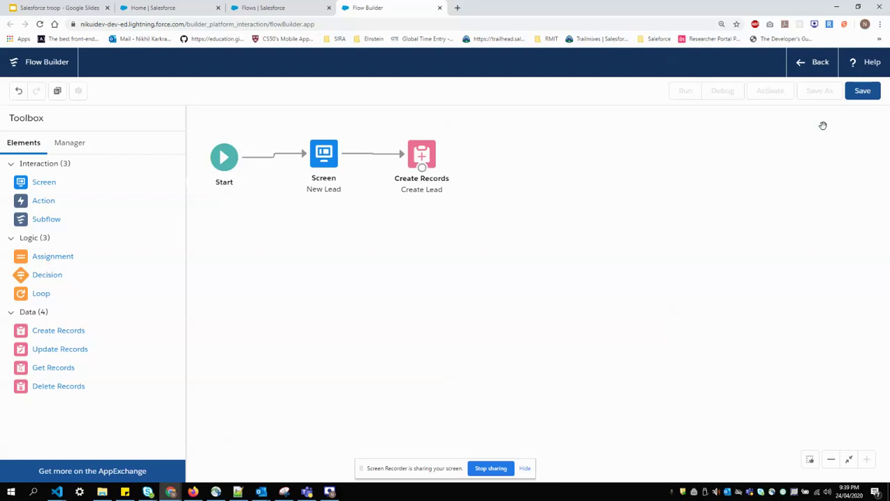
{"action": "left_click", "coordinate": [861, 91]}
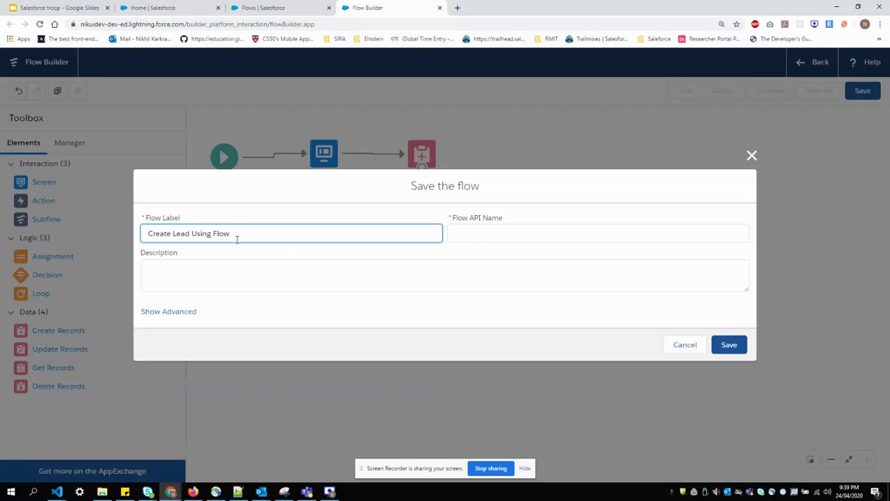
Save the flow as 'Create Lead Using Flow', activate it, and return to the Flows tab
{"action": "left_click", "coordinate": [306, 272]}
{"action": "left_click", "coordinate": [729, 345]}
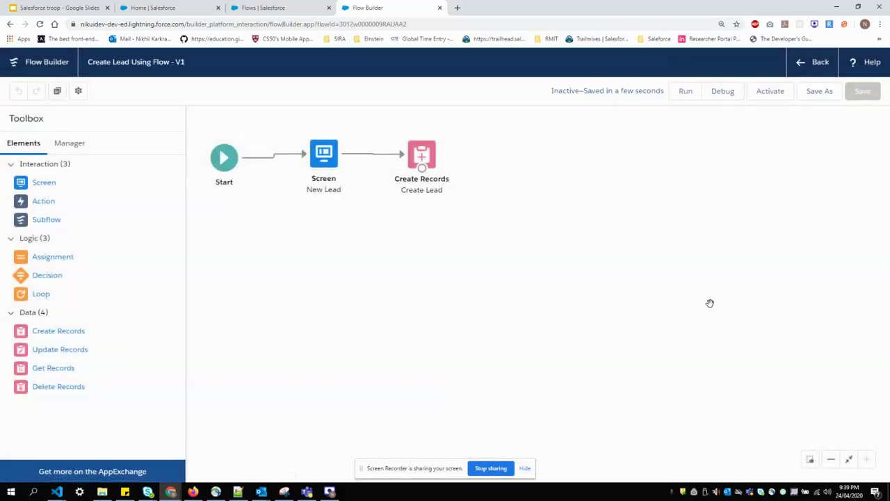
{"action": "left_click", "coordinate": [772, 95]}
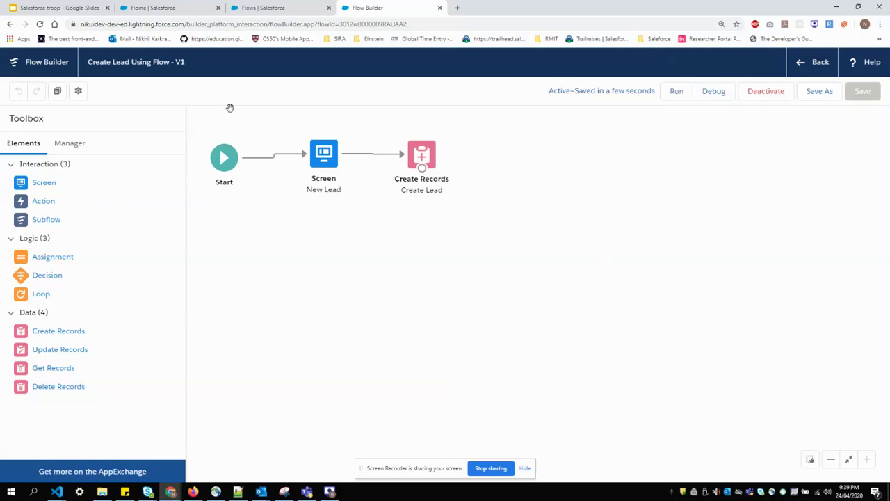
{"action": "left_click", "coordinate": [263, 8]}
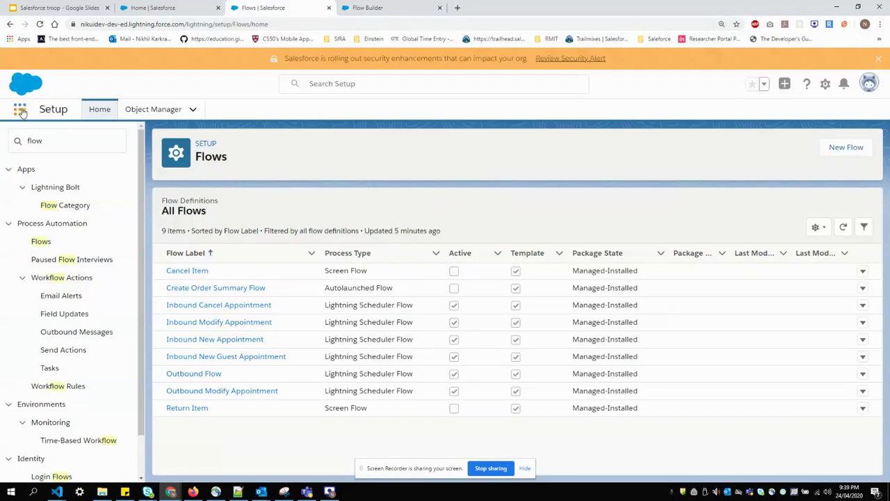
Open the Sales app via the App Launcher and choose Edit Page for its home page
{"action": "left_click", "coordinate": [21, 110]}
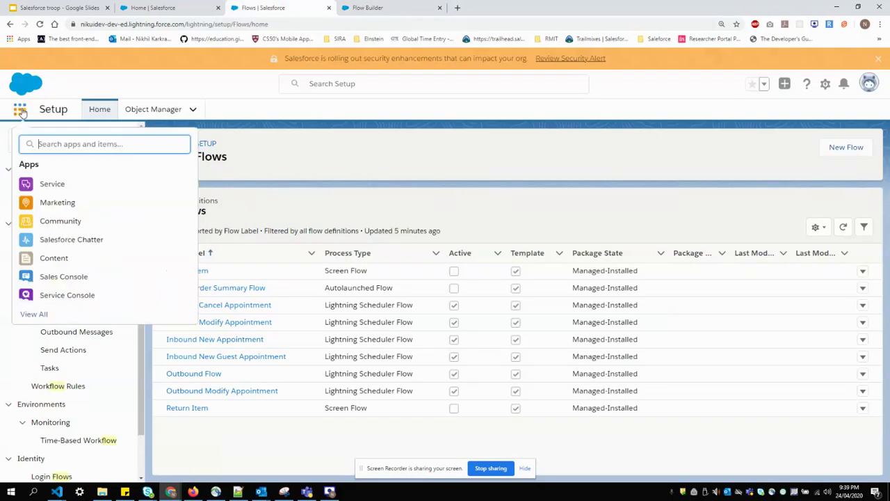
{"action": "left_click", "coordinate": [28, 315]}
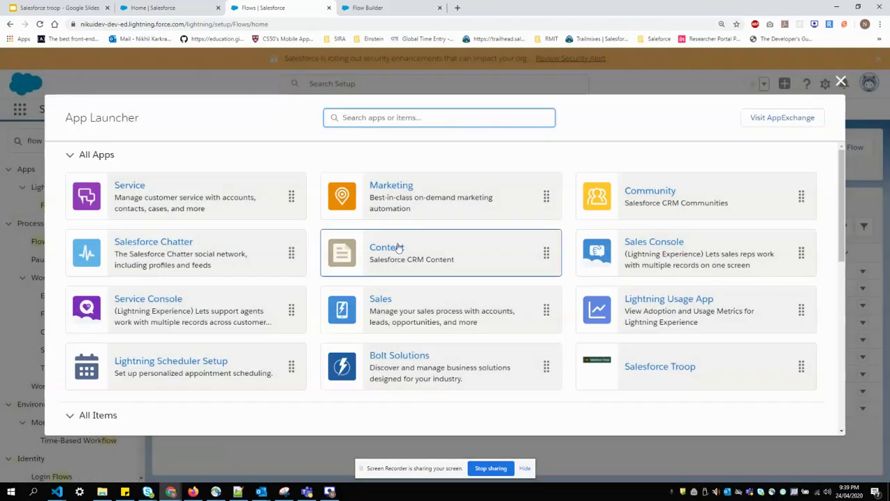
{"action": "left_click", "coordinate": [380, 299]}
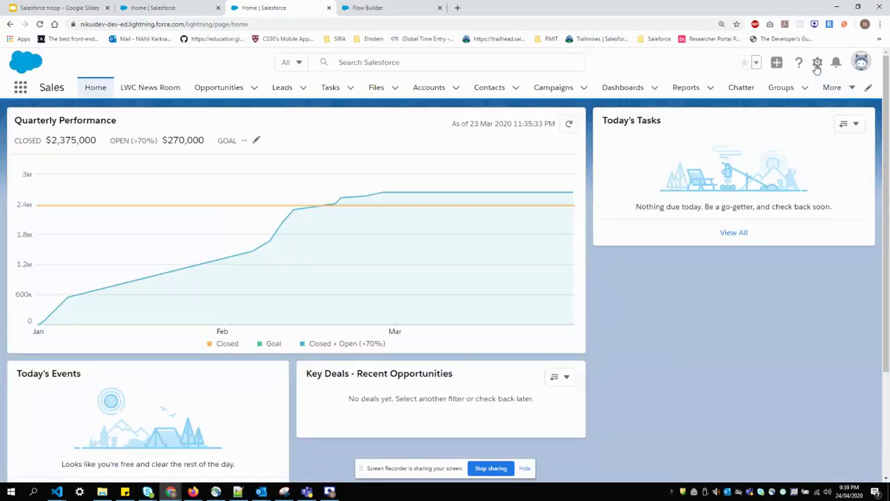
{"action": "left_click", "coordinate": [818, 64]}
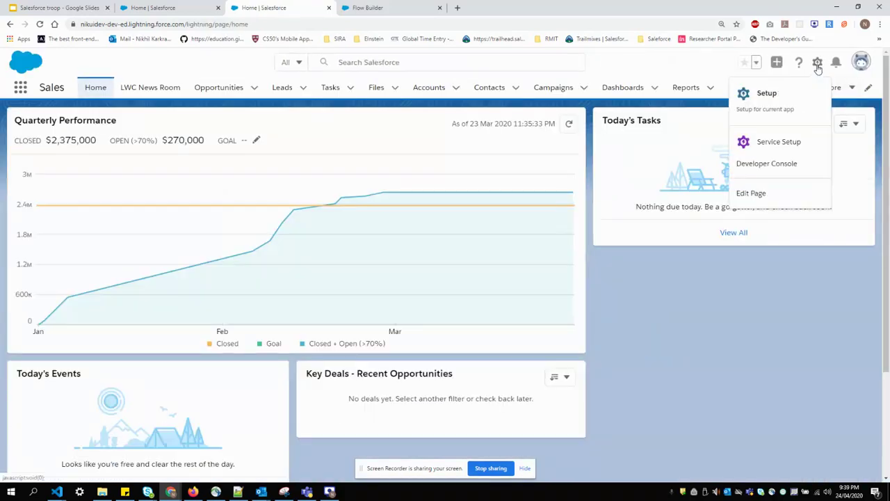
{"action": "left_click", "coordinate": [773, 193]}
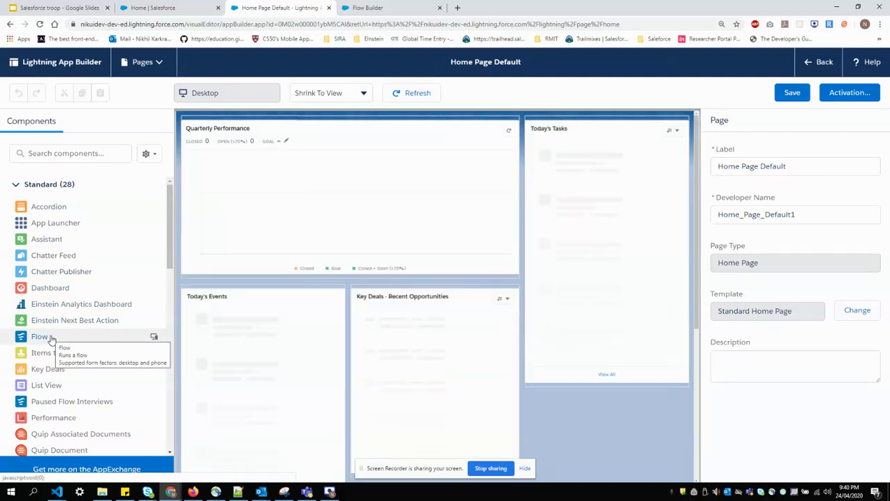
Place a Flow component running 'Create Lead Using Flow' above Today's Tasks, save, and go back
{"action": "left_click_drag", "start_coordinate": [41, 338], "coordinate": [554, 123]}
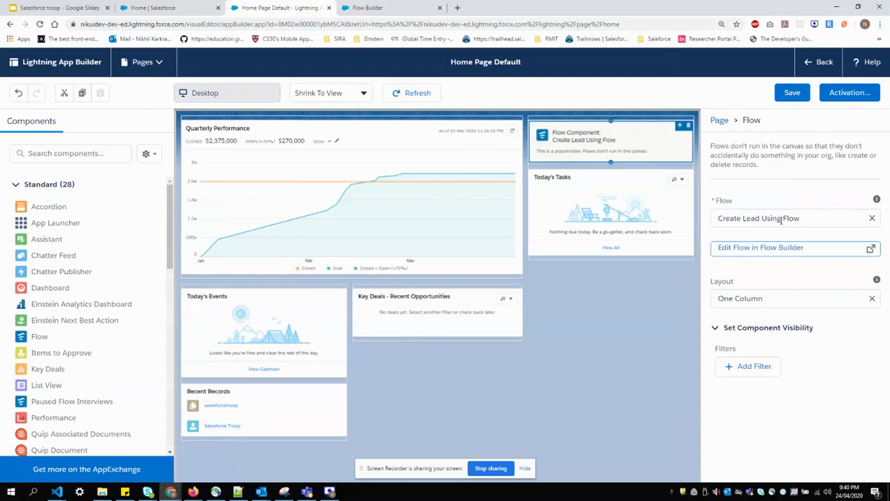
{"action": "left_click", "coordinate": [816, 218]}
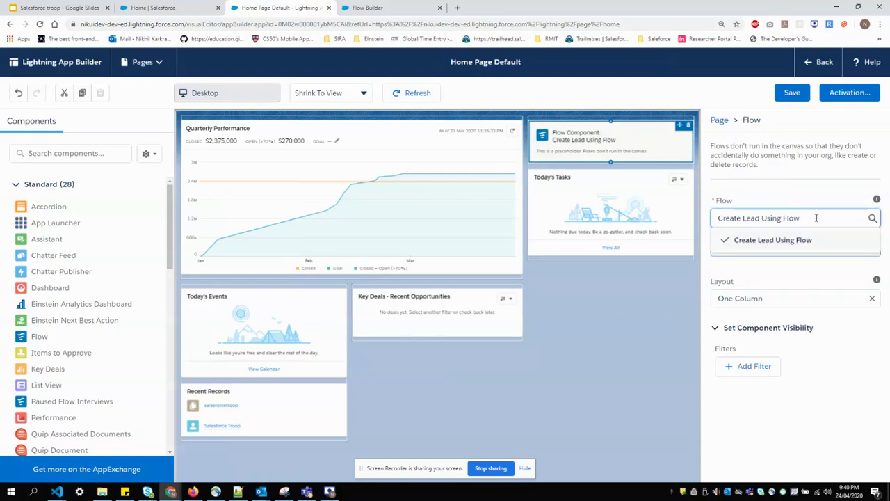
{"action": "left_click", "coordinate": [803, 240]}
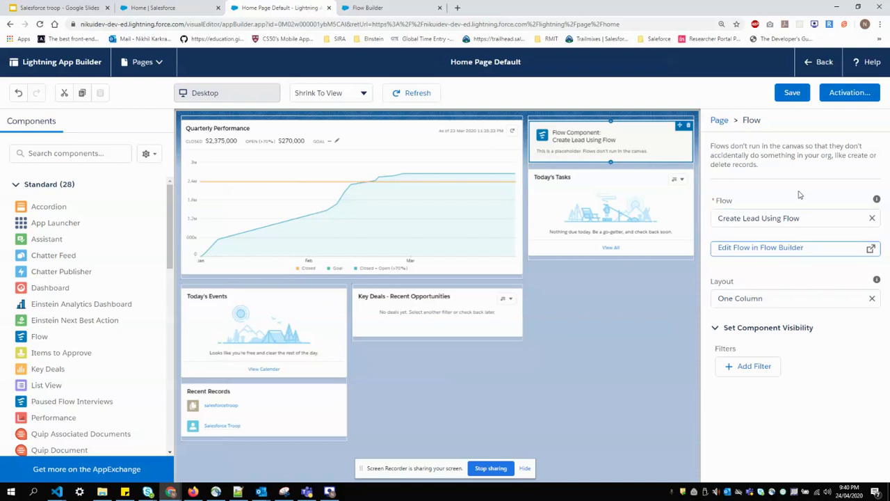
{"action": "left_click", "coordinate": [792, 91]}
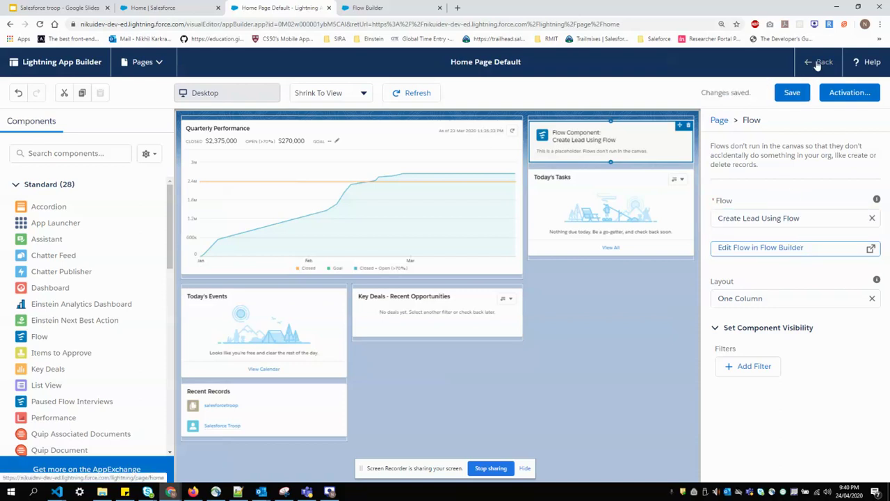
{"action": "left_click", "coordinate": [818, 63]}
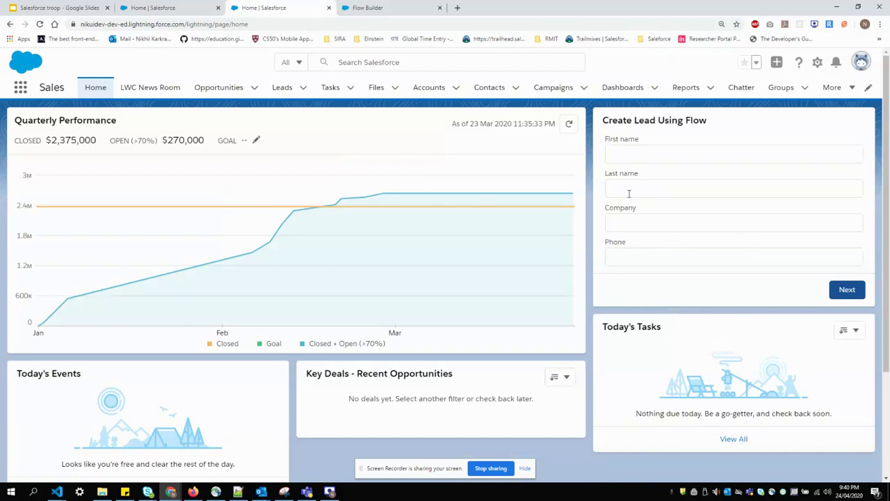
Enter the lead's first name, last name, company Capgemini and phone number in the home-page form
{"action": "left_click", "coordinate": [646, 154]}
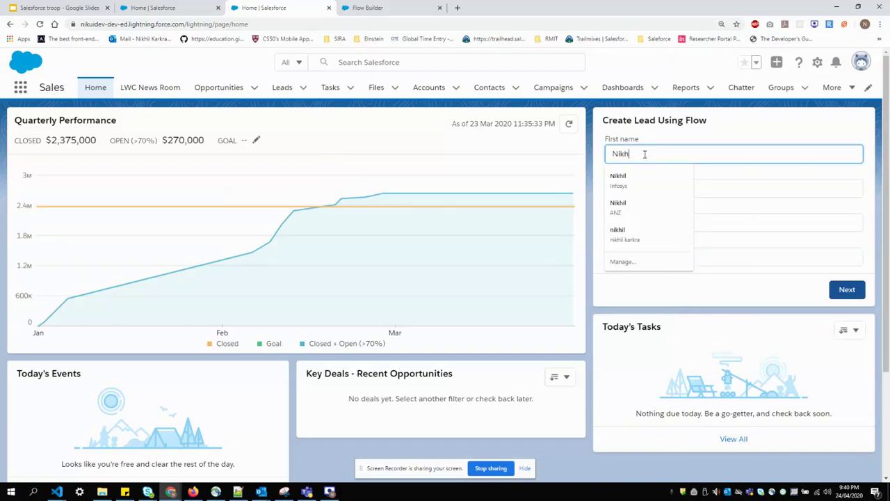
{"action": "key", "text": "Tab"}
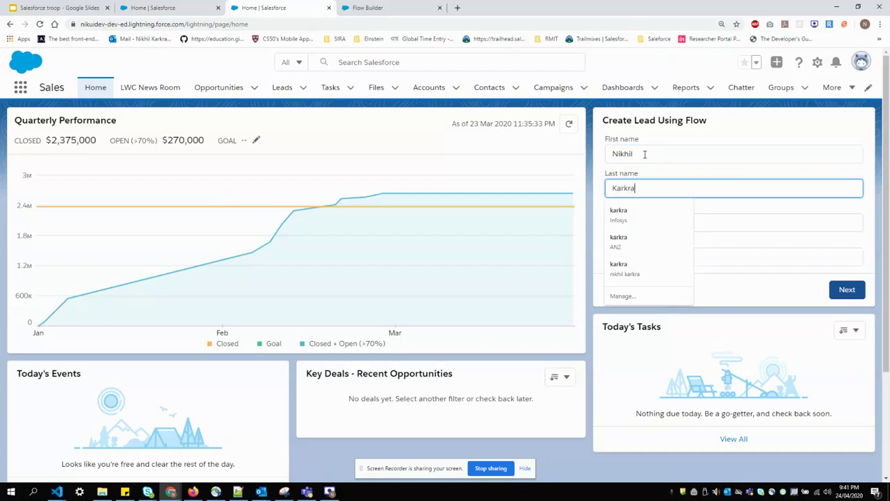
{"action": "key", "text": "Tab"}
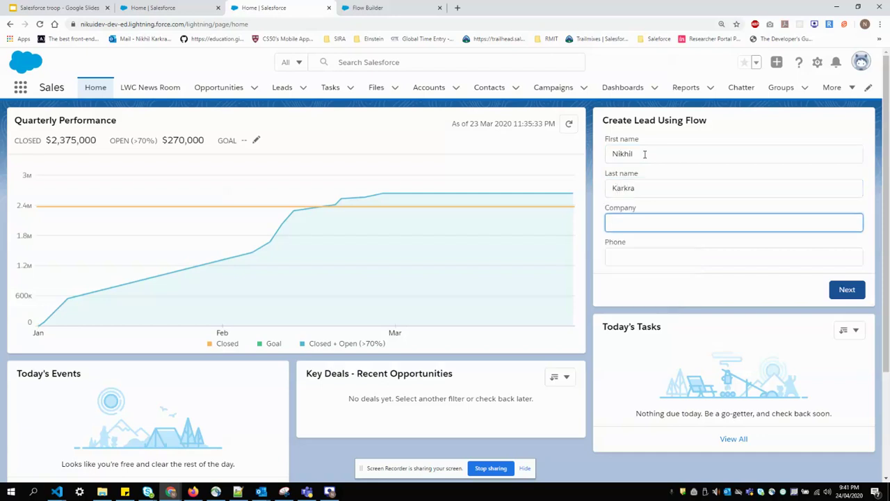
{"action": "type", "text": "Capgemini"}
{"action": "key", "text": "Tab"}
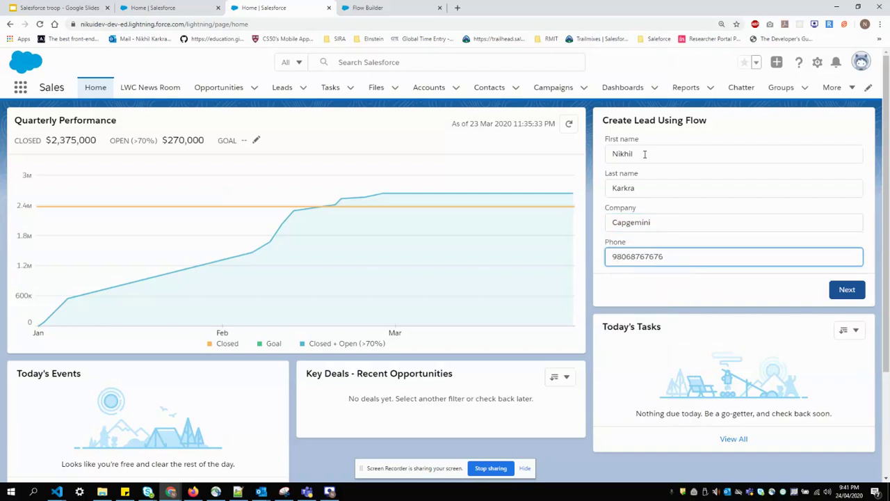
Submit the form to create the lead and confirm the inputs are cleared
{"action": "left_click", "coordinate": [738, 293]}
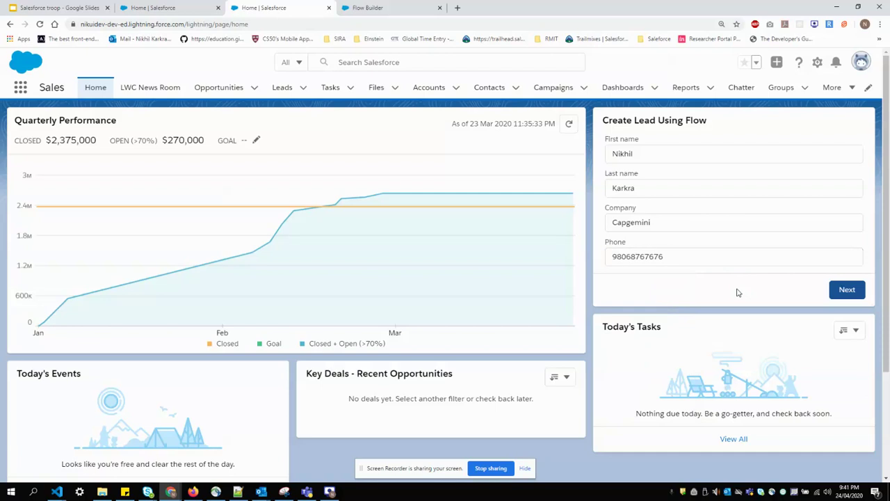
{"action": "left_click", "coordinate": [840, 291]}
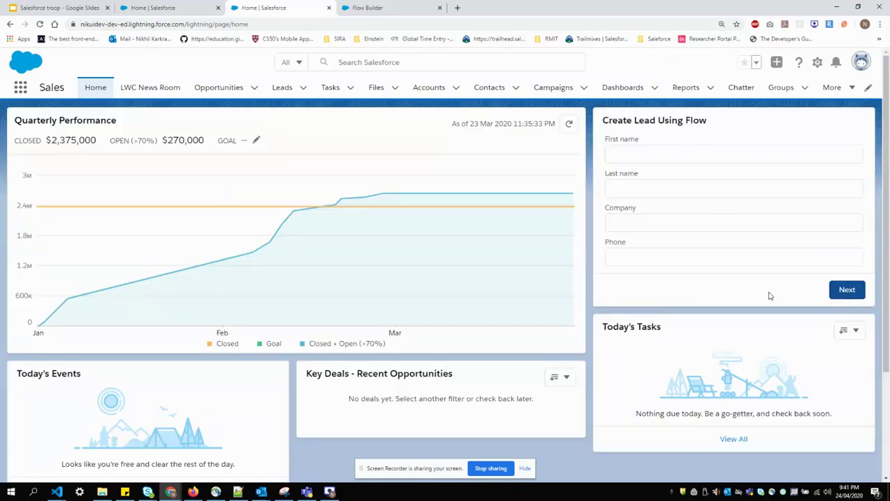
{"action": "scroll", "coordinate": [768, 296], "scroll_direction": "down", "scroll_amount": 2}
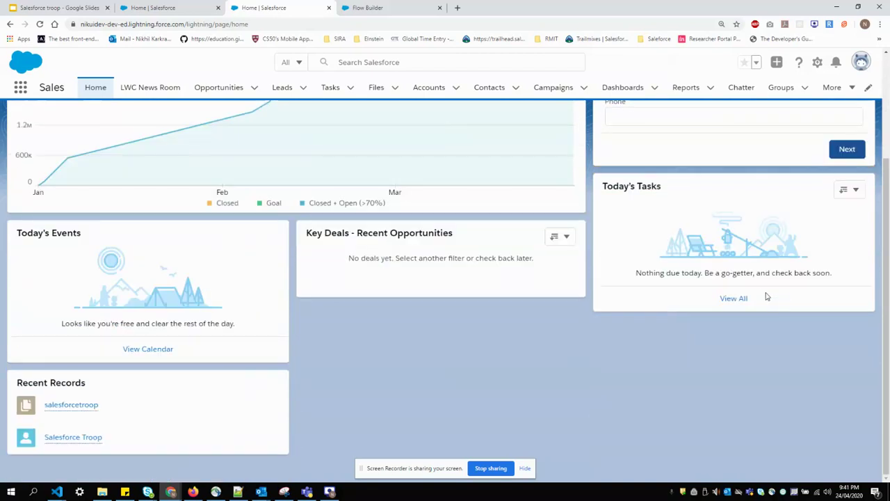
{"action": "scroll", "coordinate": [768, 296], "scroll_direction": "up", "scroll_amount": 2}
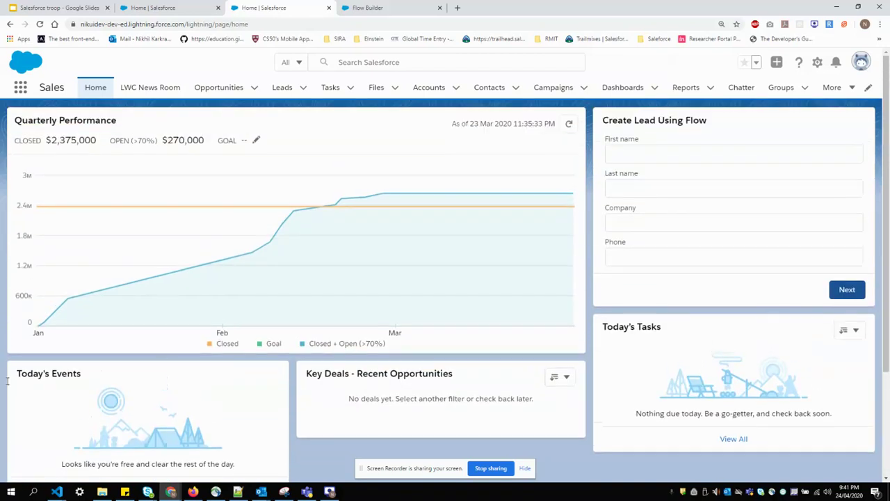
{"action": "left_click", "coordinate": [330, 492]}
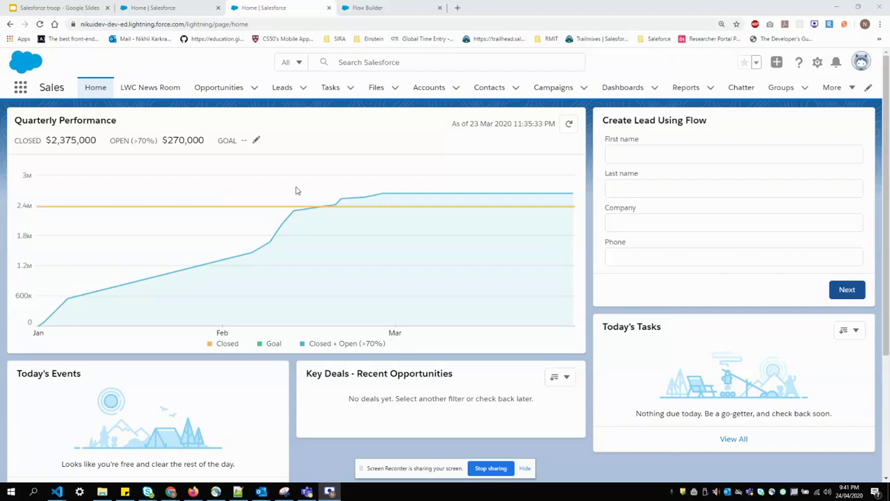
From Leads' Recently Viewed list, open the new Capgemini lead and close the 'Try Out the Compact Setting' popup
{"action": "left_click", "coordinate": [283, 88]}
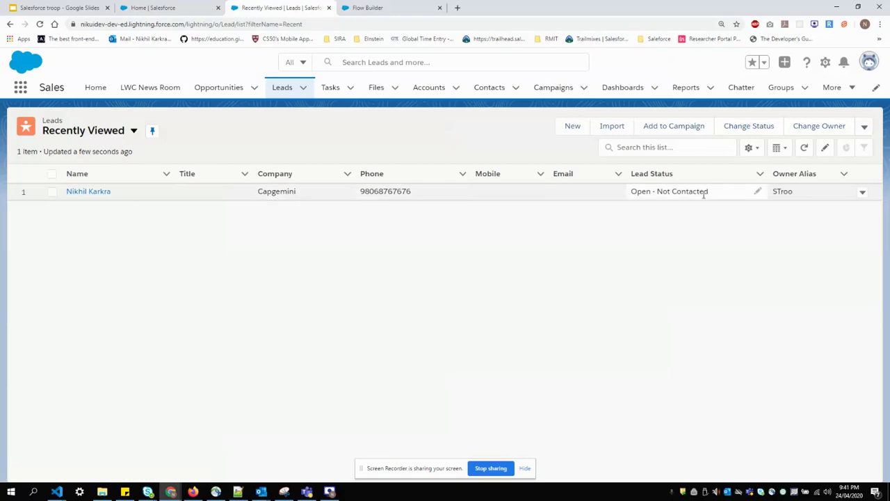
{"action": "left_click", "coordinate": [103, 193]}
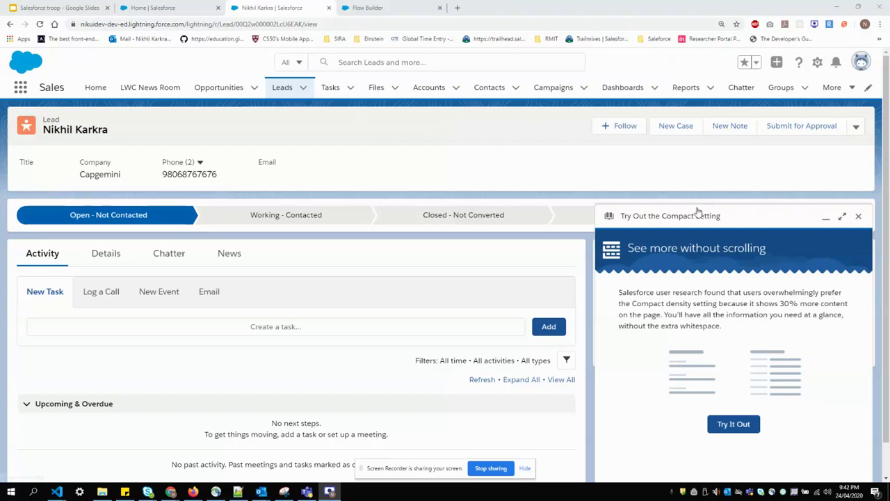
{"action": "left_click", "coordinate": [860, 217]}
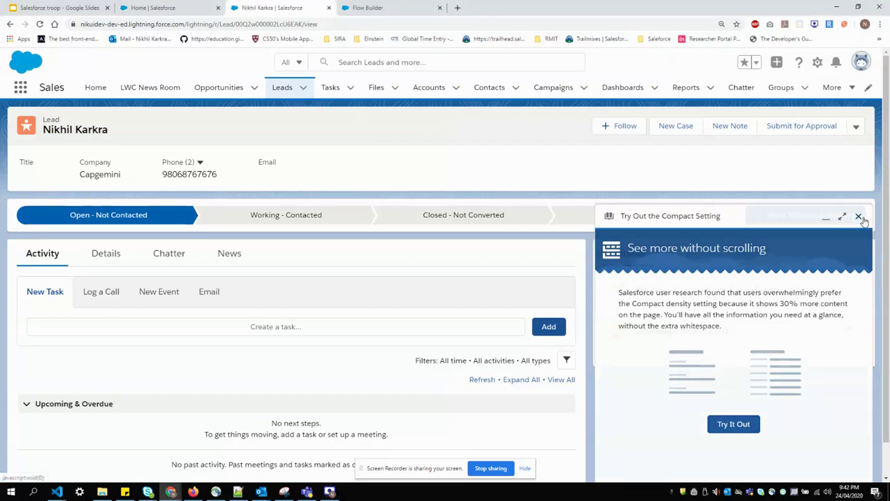